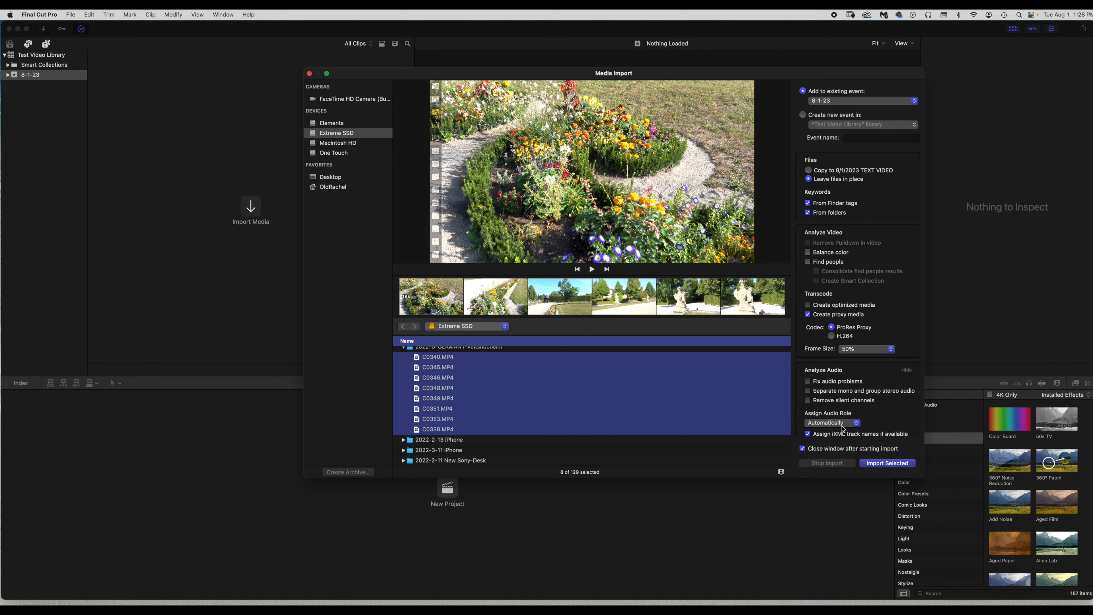
Import the eight selected clips into the 8-1-23 event, leaving files in place and creating 50% ProRes Proxy media.
left_click(882, 464)
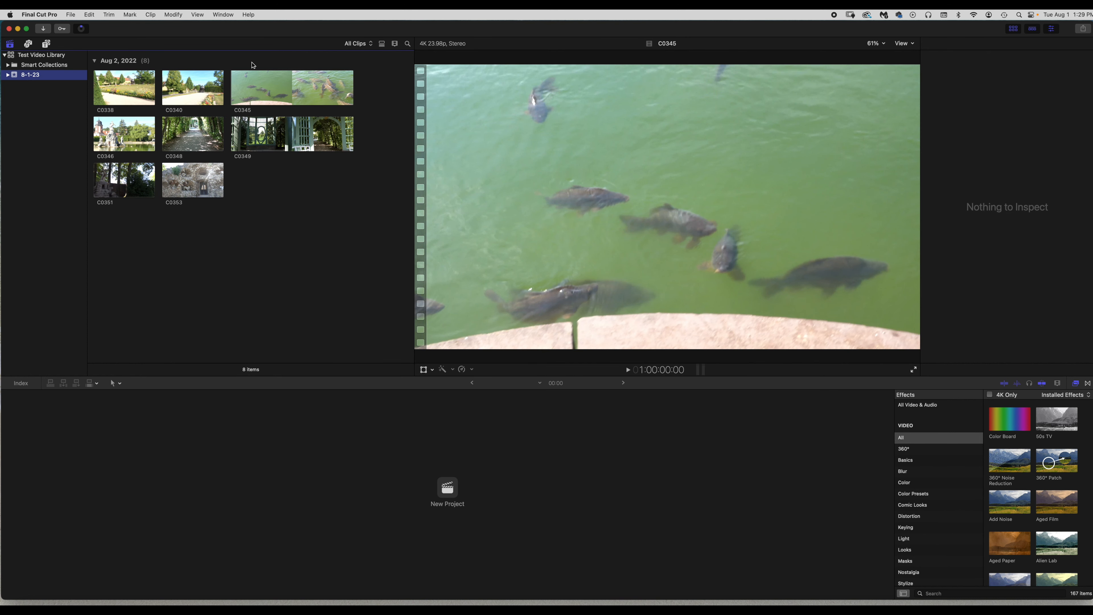
left_click(160, 123)
left_click(85, 479)
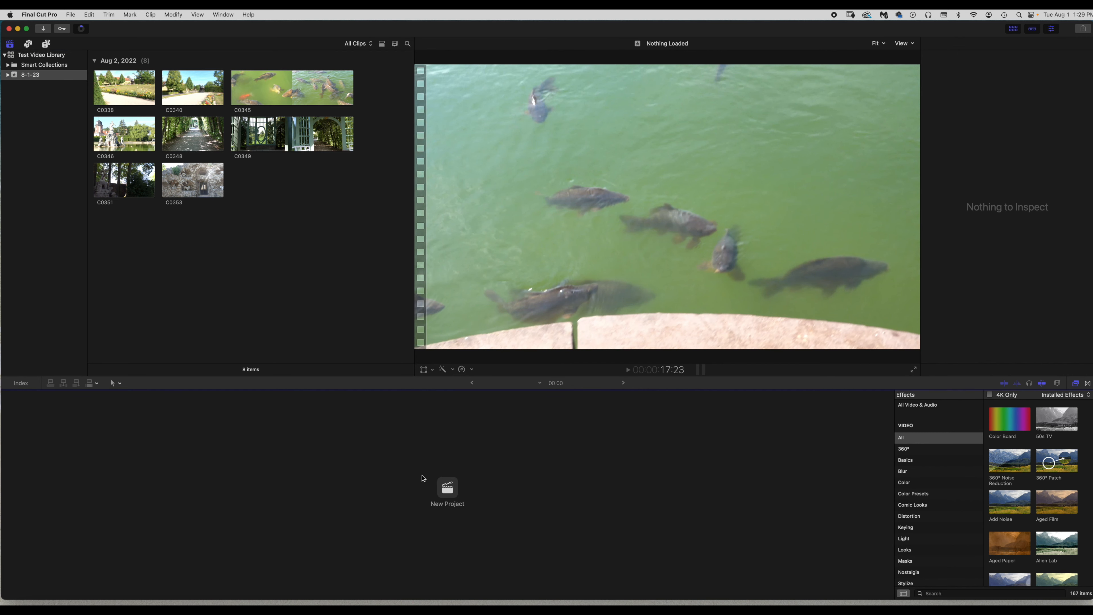
Create a project named Test Video in the 8-1-23 event with 4K format, 3840x2160 resolution and 24p rate.
left_click(448, 491)
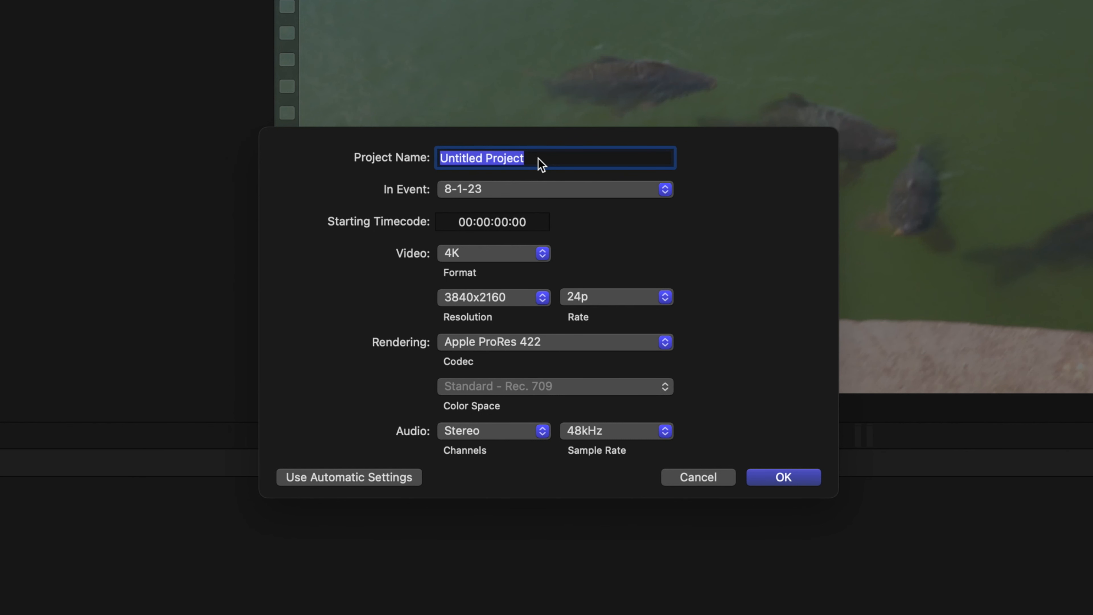
type("Test Video")
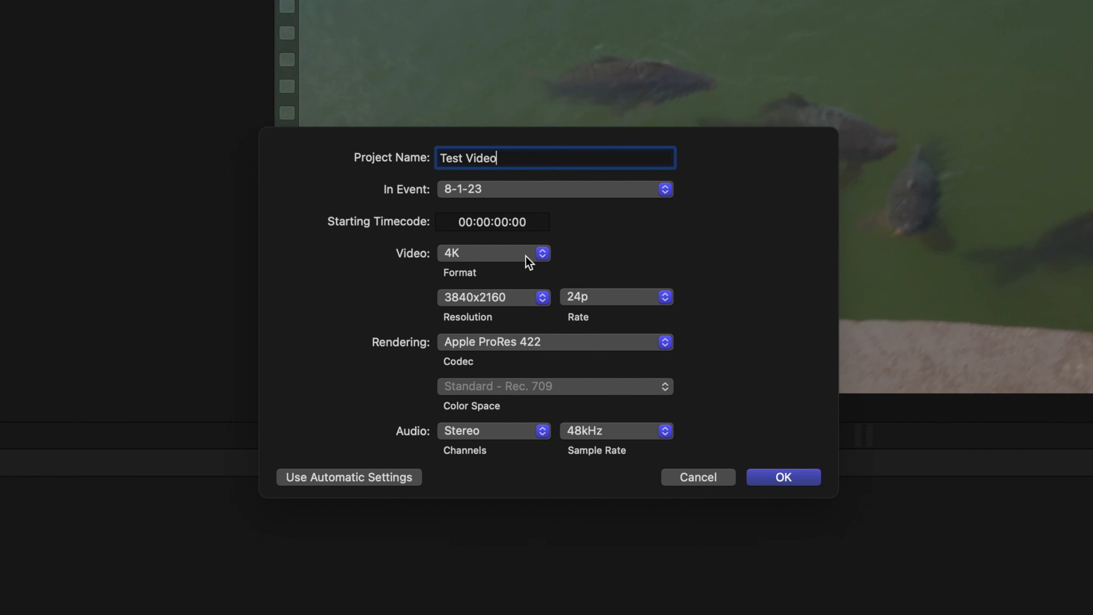
left_click(542, 298)
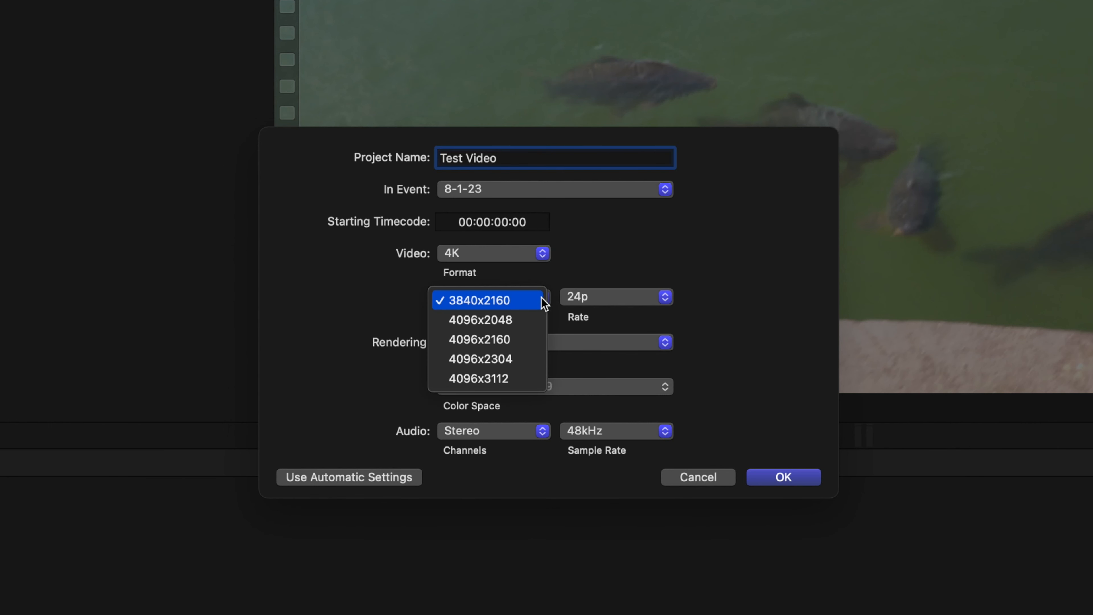
left_click(543, 301)
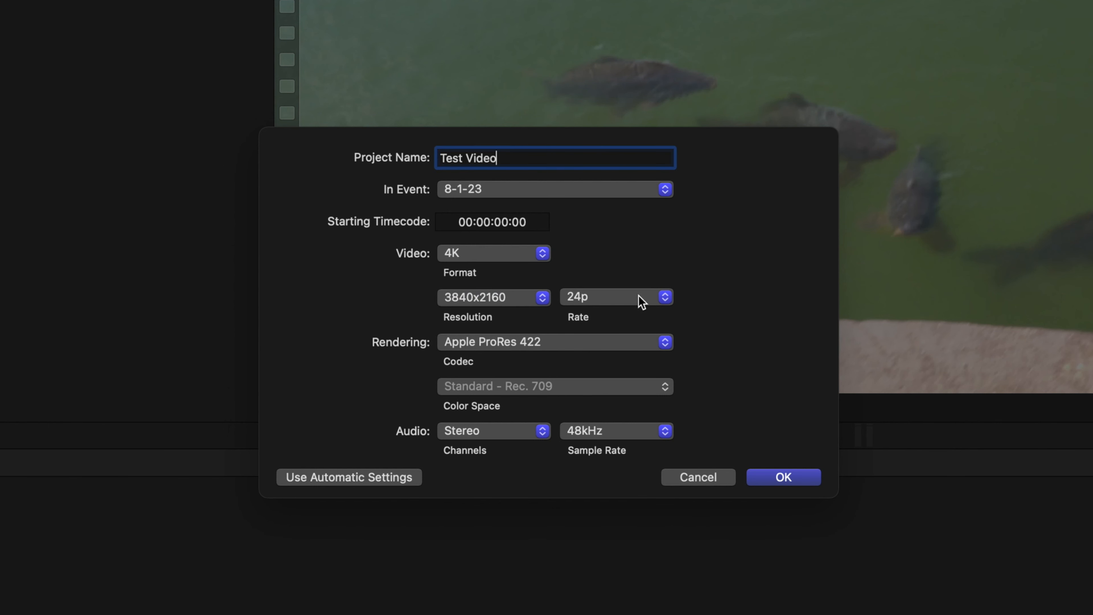
left_click(659, 305)
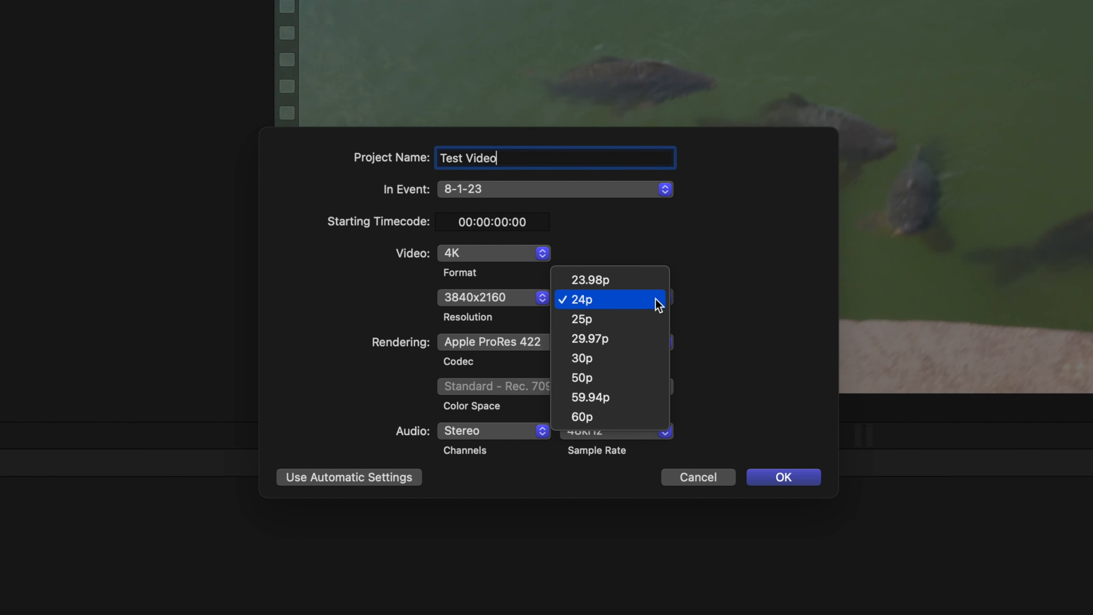
left_click(659, 302)
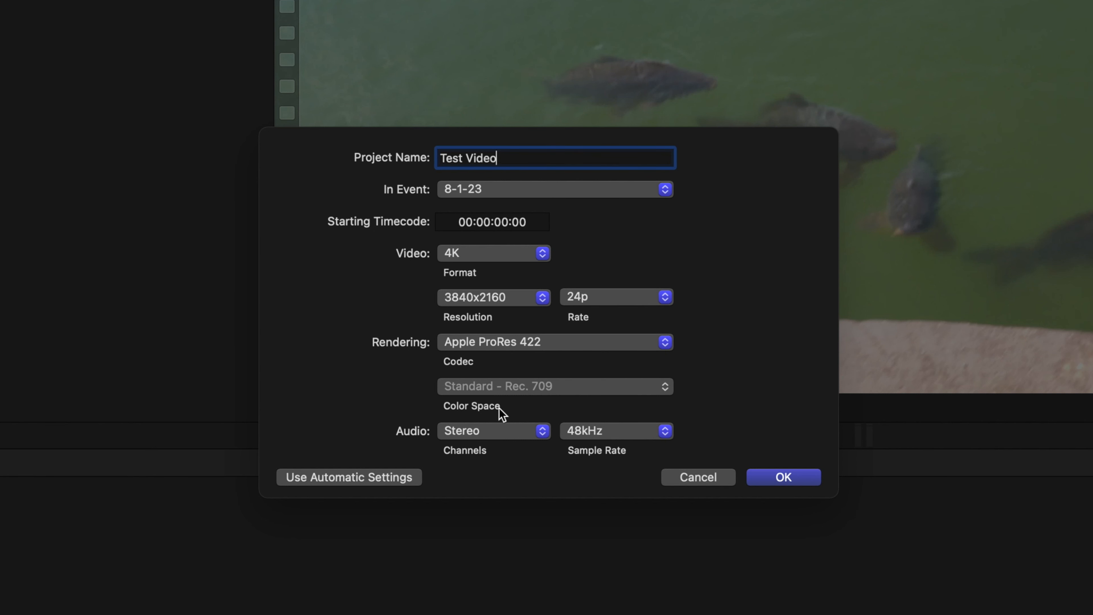
left_click(784, 478)
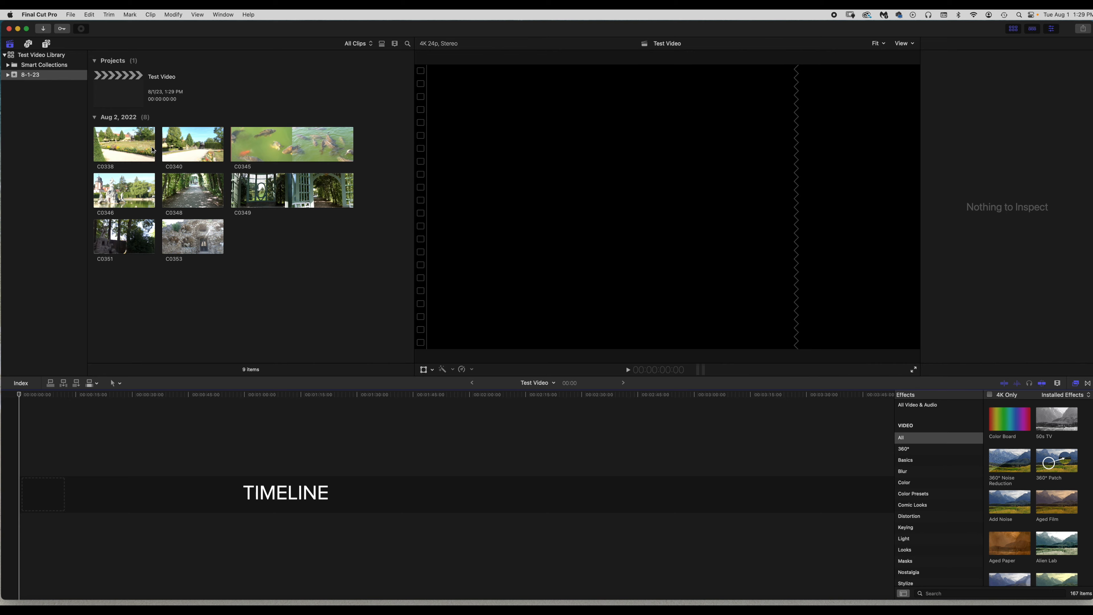
left_click_drag(297, 253, 116, 139)
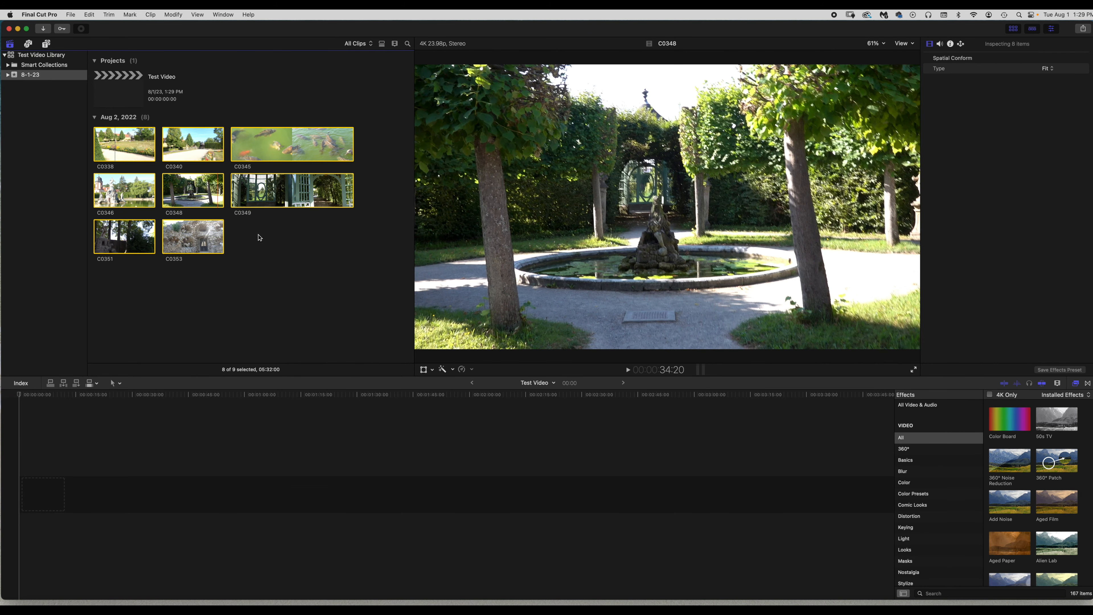
left_click_drag(274, 259, 101, 145)
left_click(297, 271)
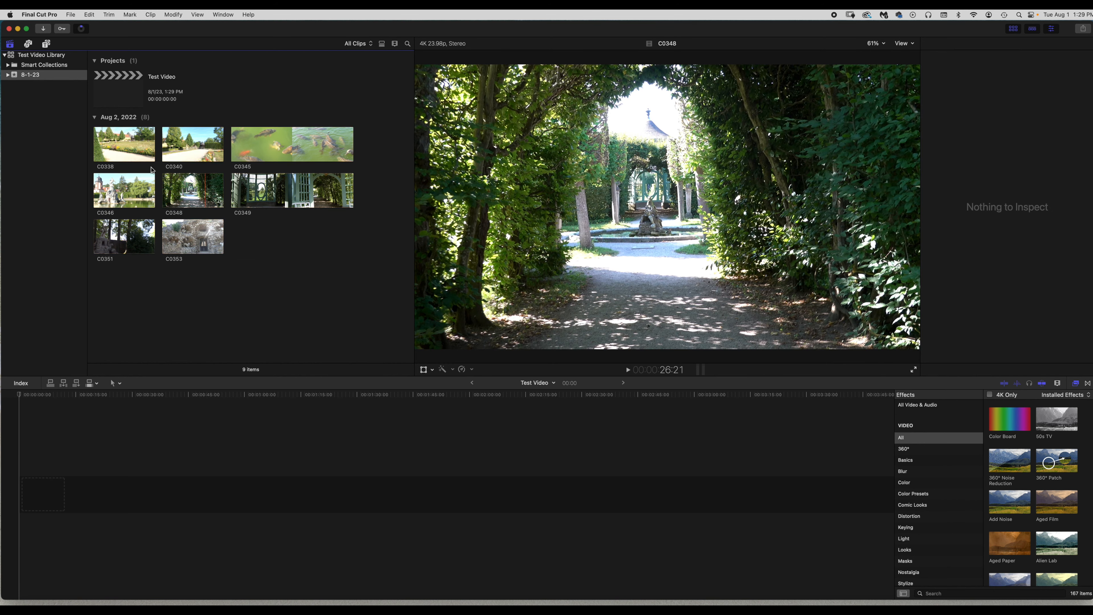
left_click(125, 136)
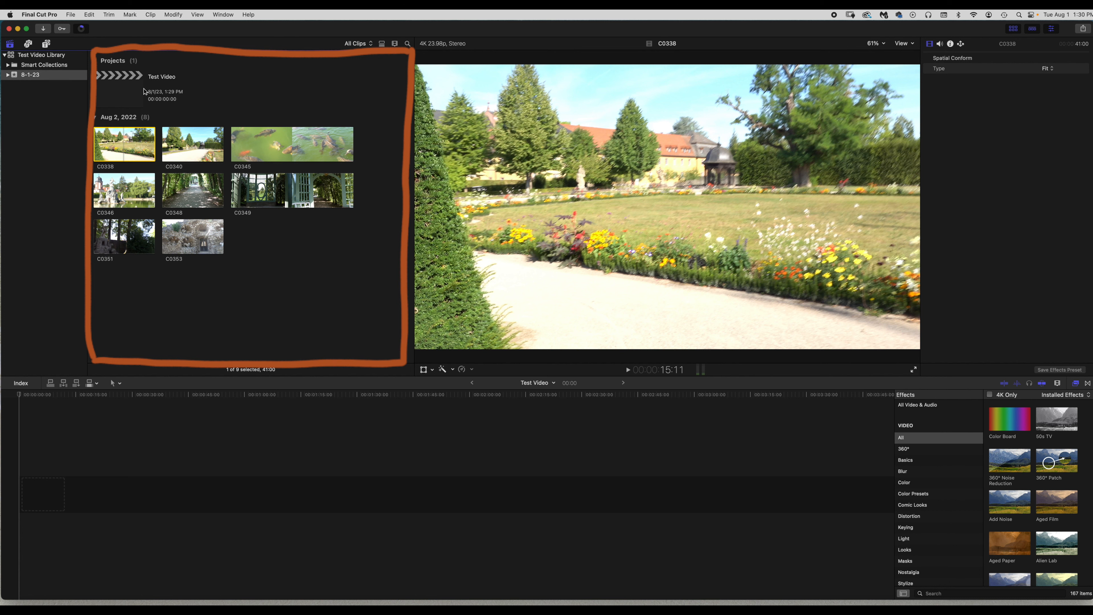
Collapse and expand again the Projects and Aug 2, 2022 groups in the browser.
left_click(96, 61)
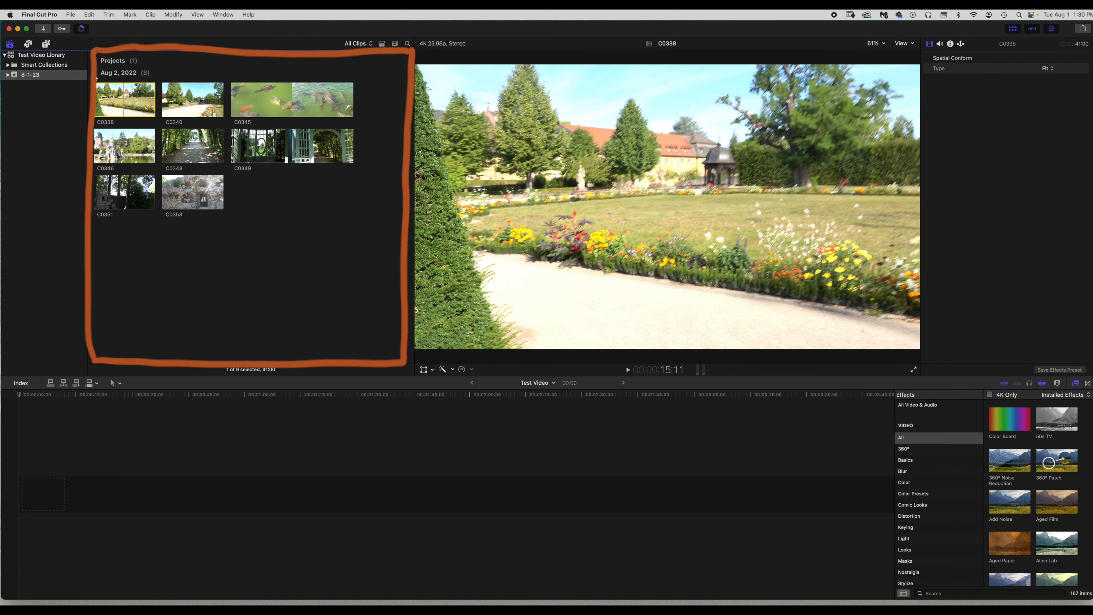
left_click(97, 73)
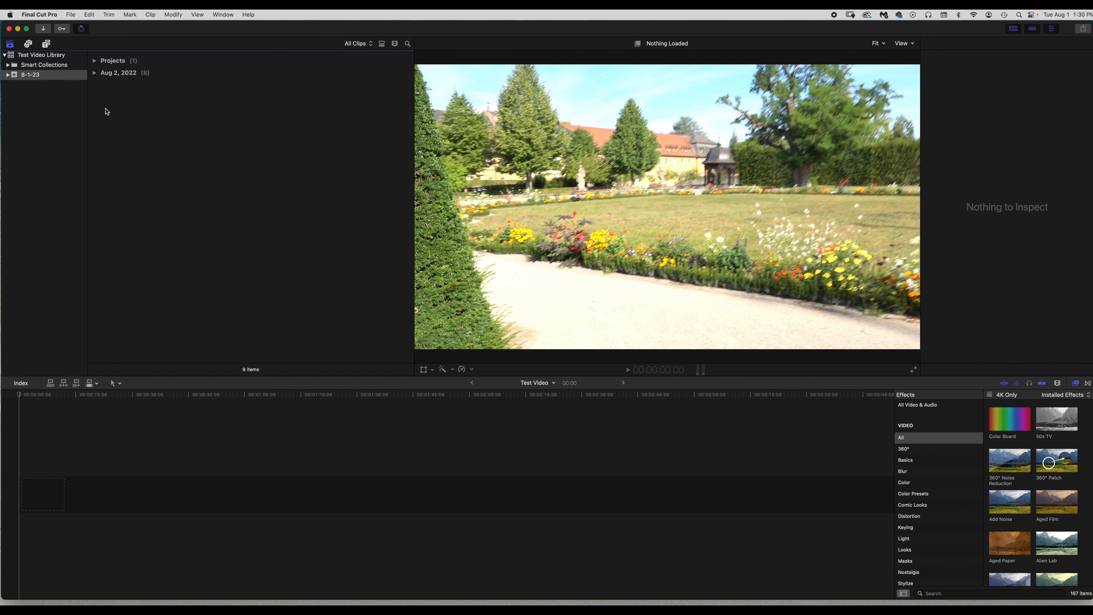
left_click(94, 73)
left_click(95, 61)
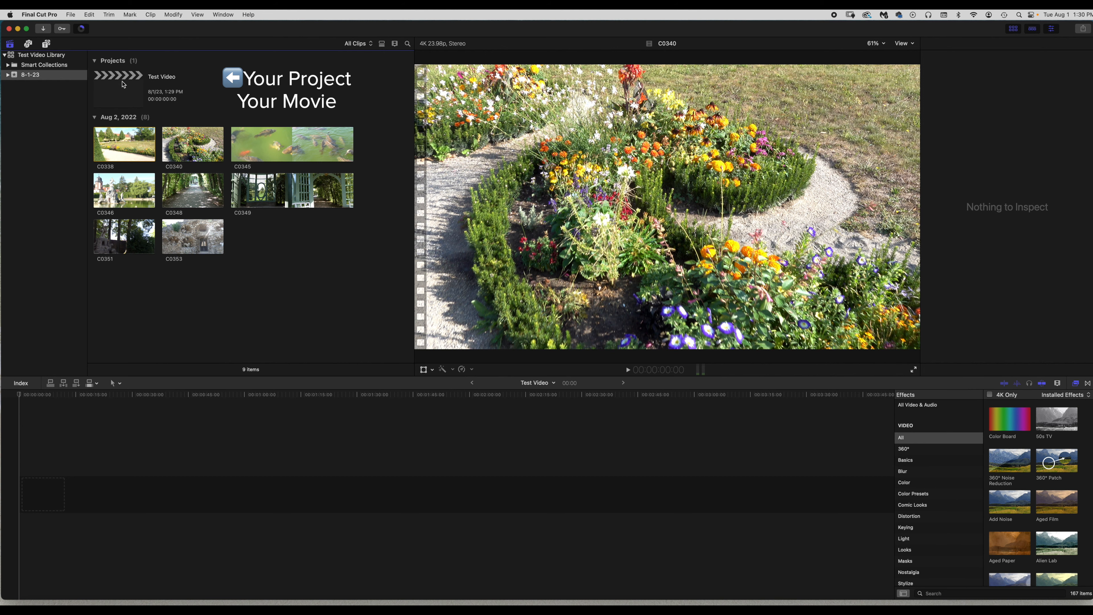
Add all eight clips from the Aug 2, 2022 group to the Test Video timeline.
left_click_drag(288, 268, 77, 437)
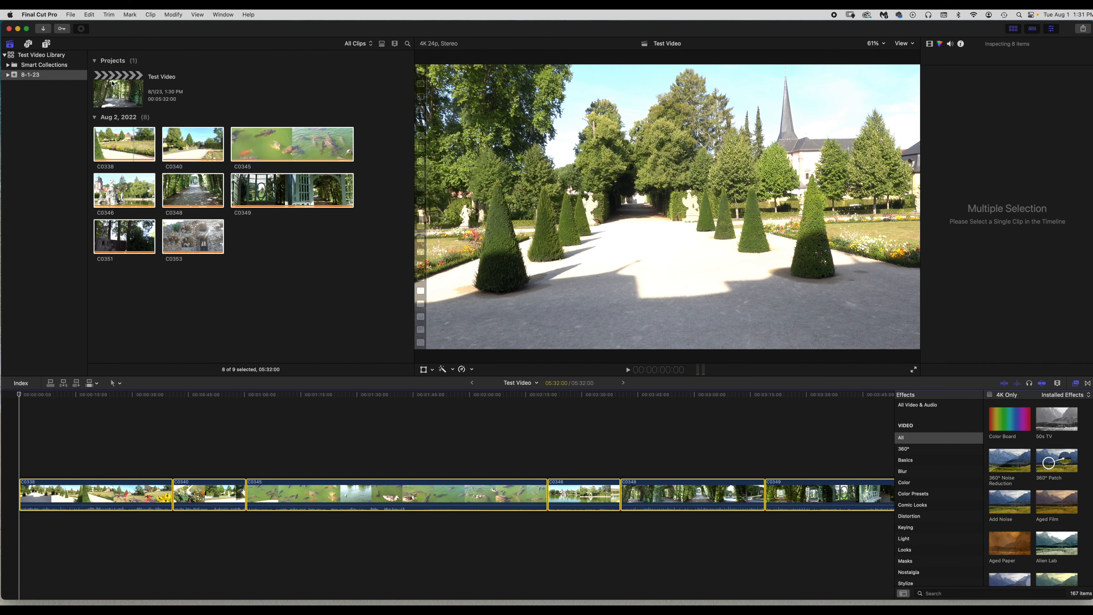
View the properties of Test Video Library and of the Test Video project.
left_click(40, 56)
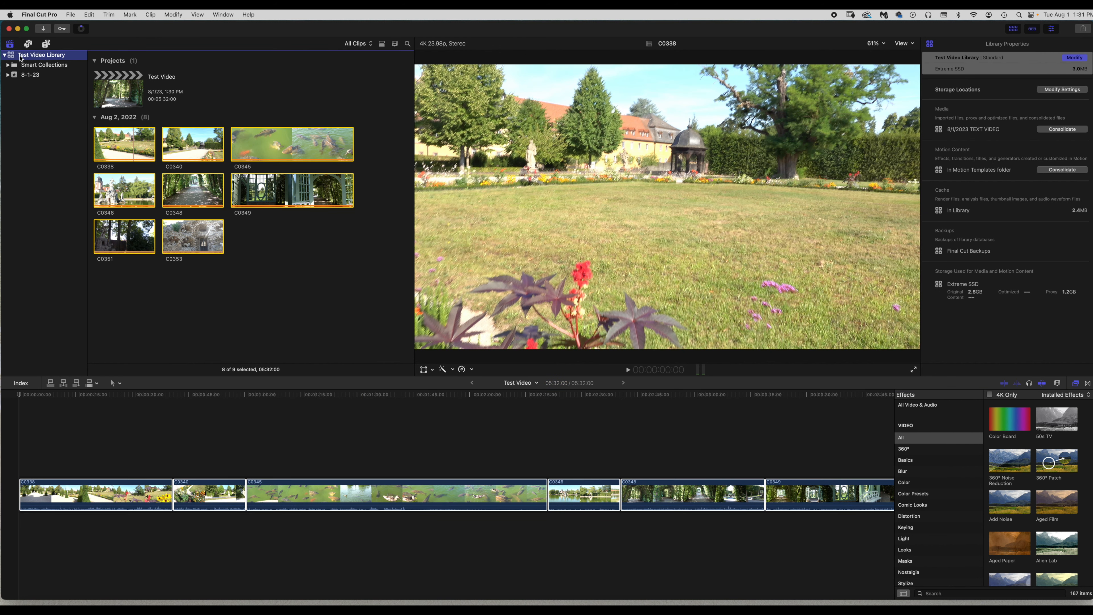
left_click(110, 91)
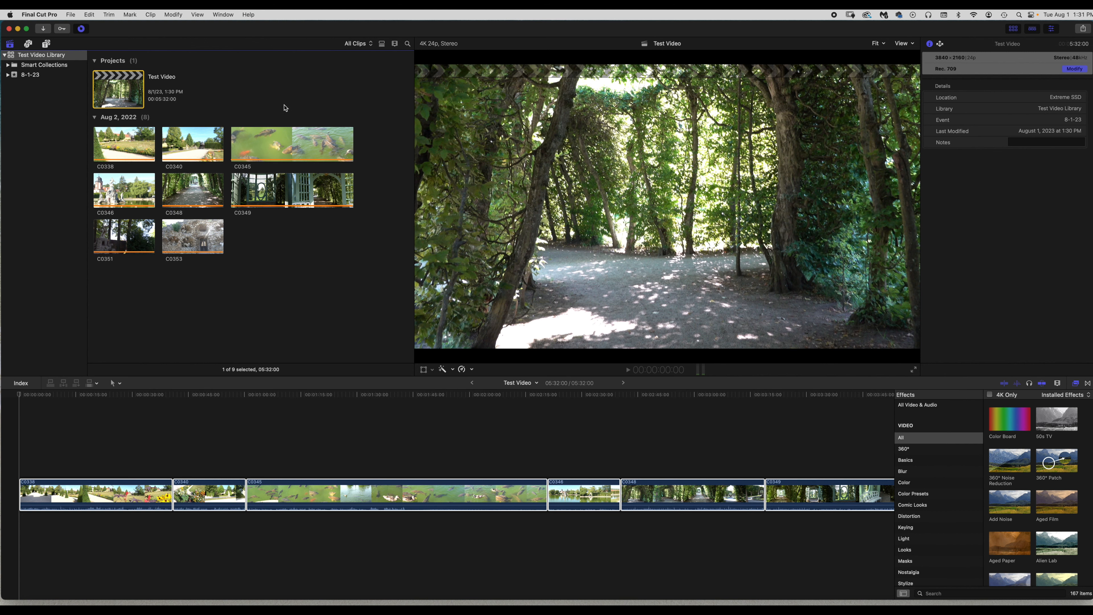
left_click(243, 89)
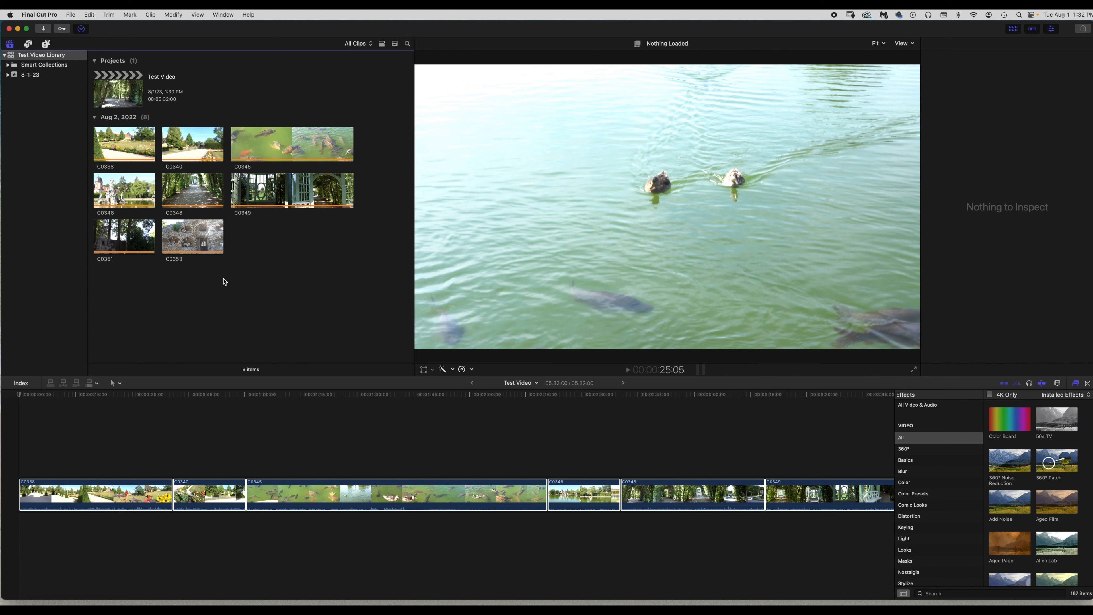
Create a second project named Test Video #2 in the 8-1-23 event, keeping 4K, 3840x2160 and 24p.
left_click(71, 14)
mouse_move(70, 31)
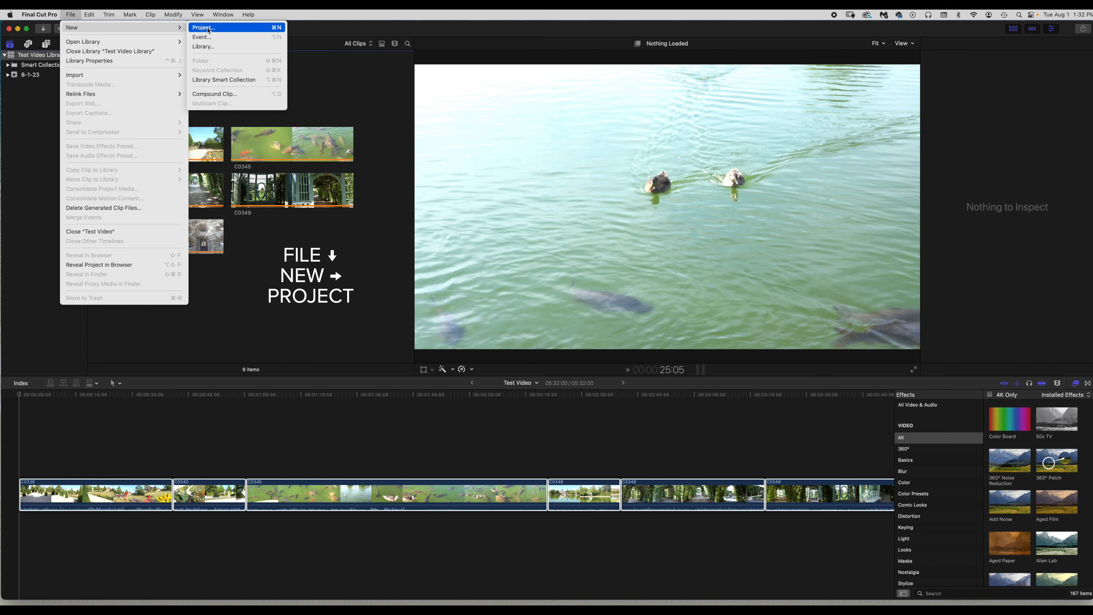
left_click(212, 29)
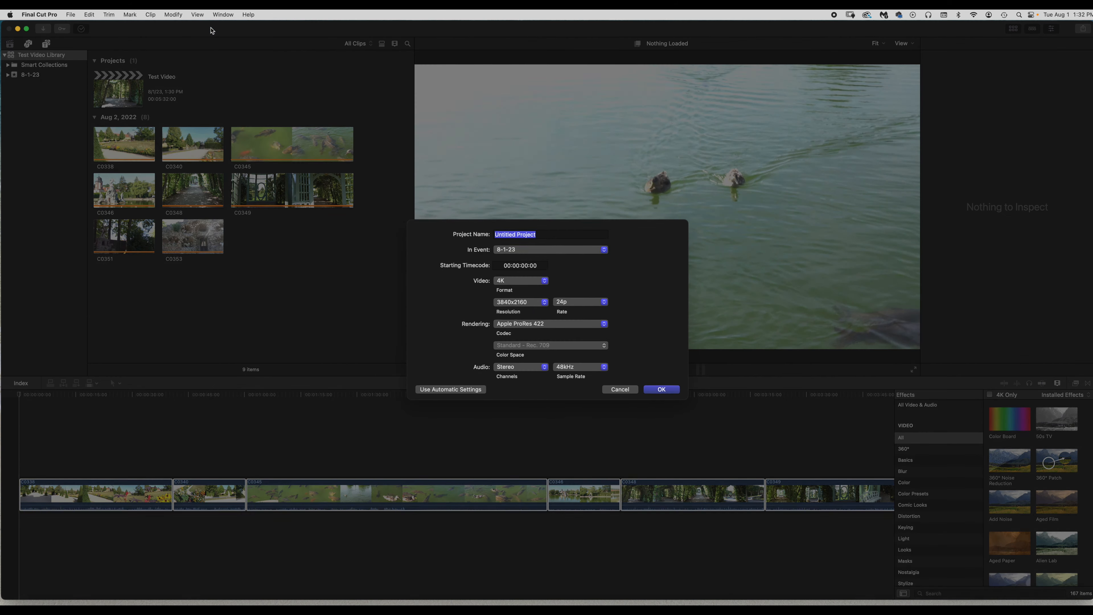
type("Test")
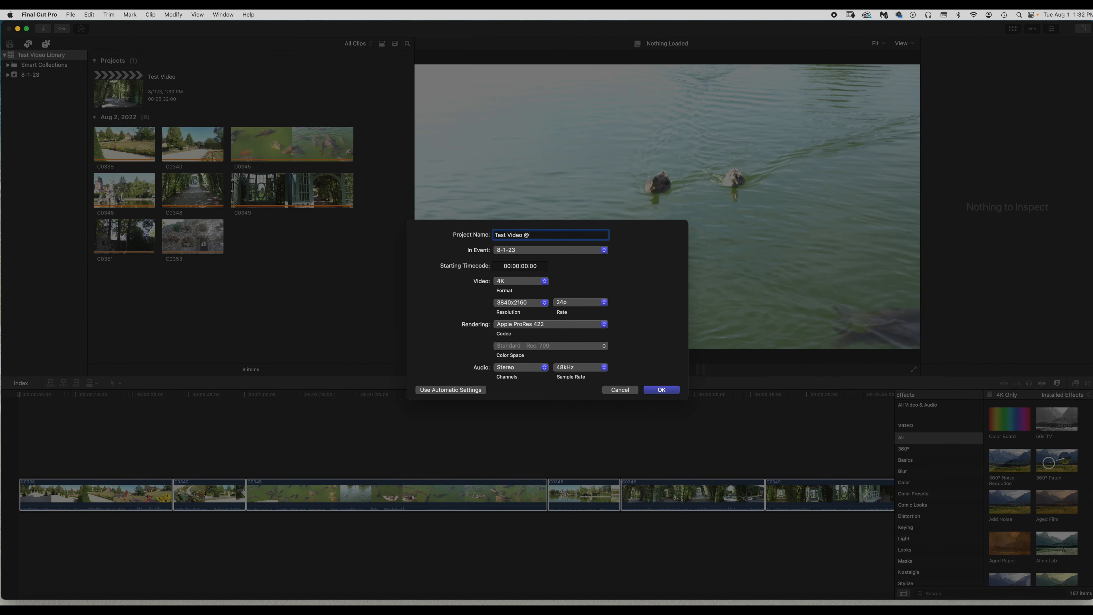
type(" Video #2")
left_click(663, 389)
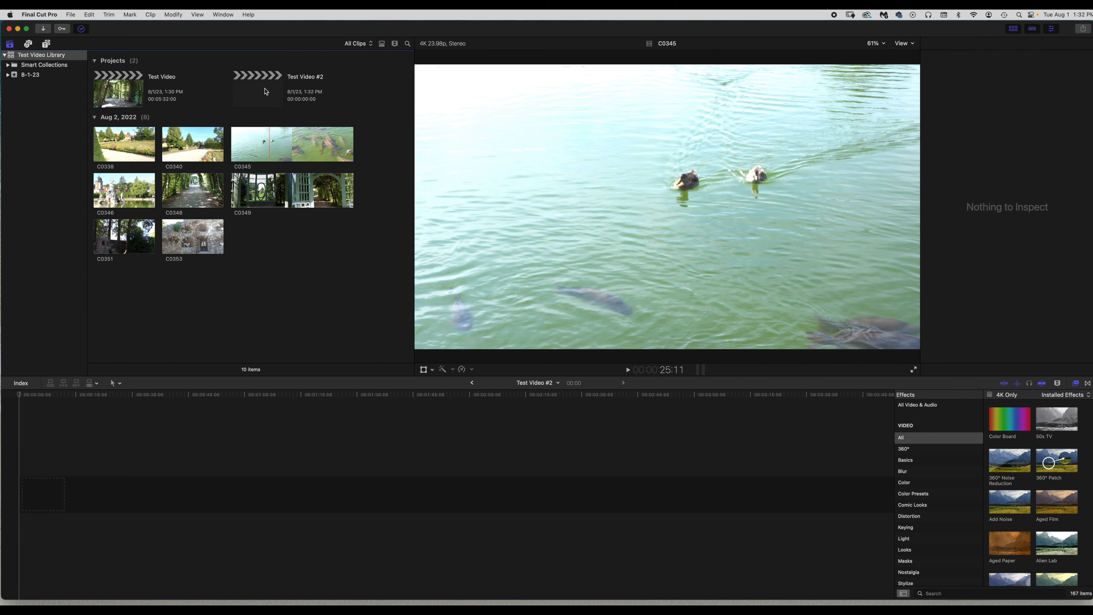
Open the Test Video project in the timeline to view its clips.
left_click(266, 90)
left_click(215, 347)
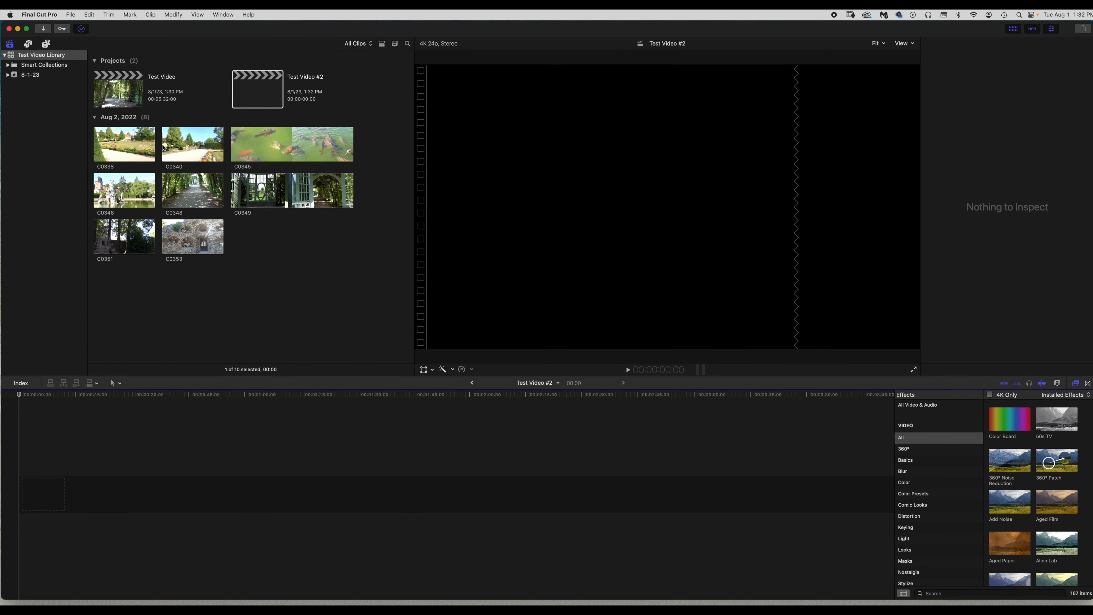
left_click(121, 91)
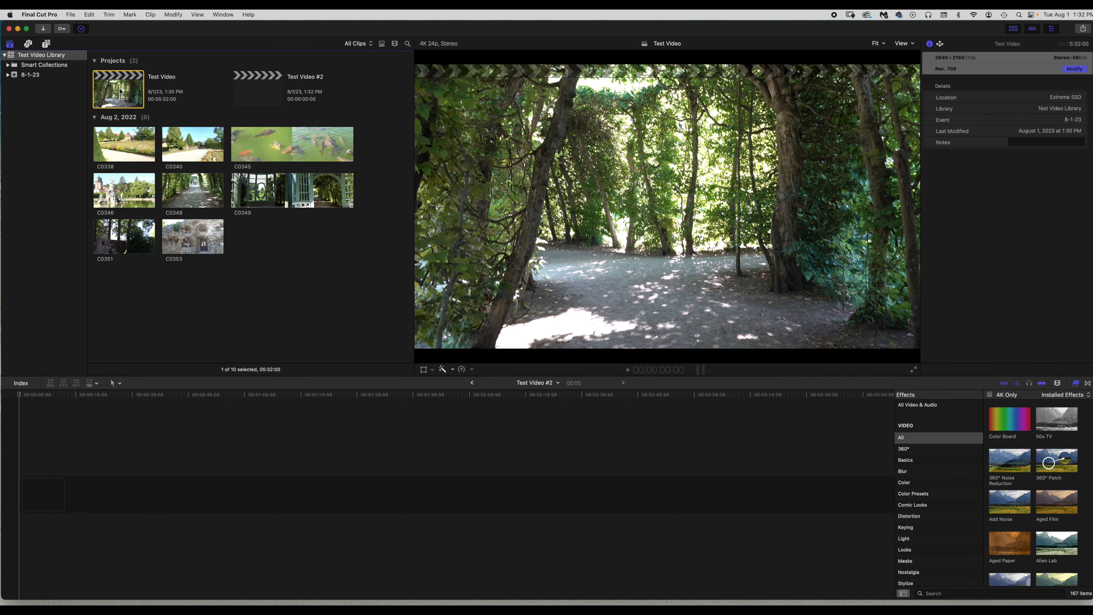
double_click(121, 91)
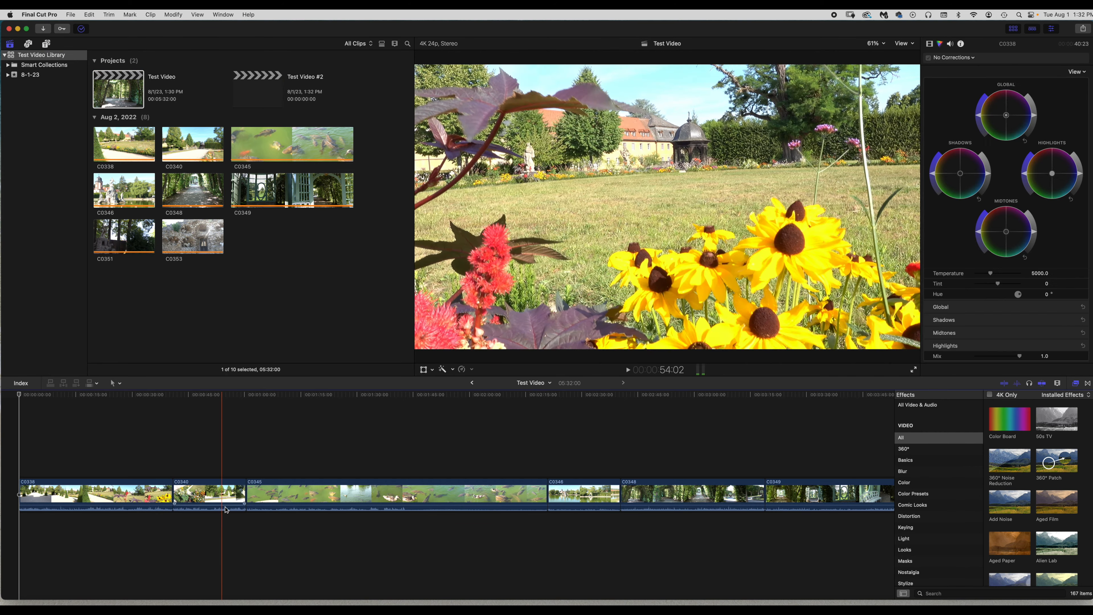
Open the Test Video #2 project and add the C0345 clip at the start of its timeline.
left_click(257, 98)
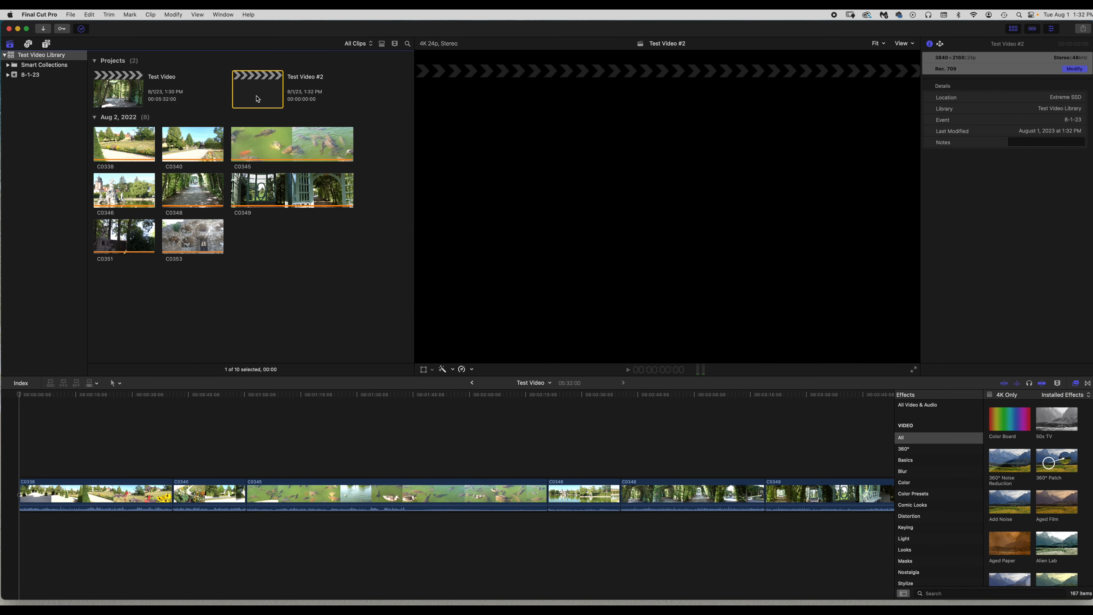
double_click(258, 99)
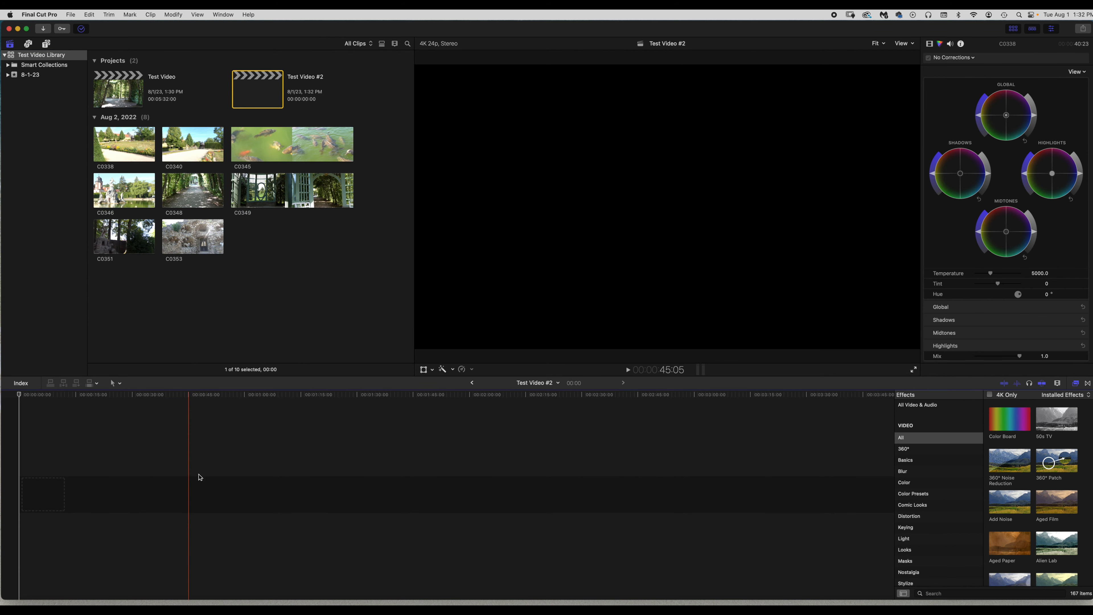
left_click_drag(282, 149, 19, 502)
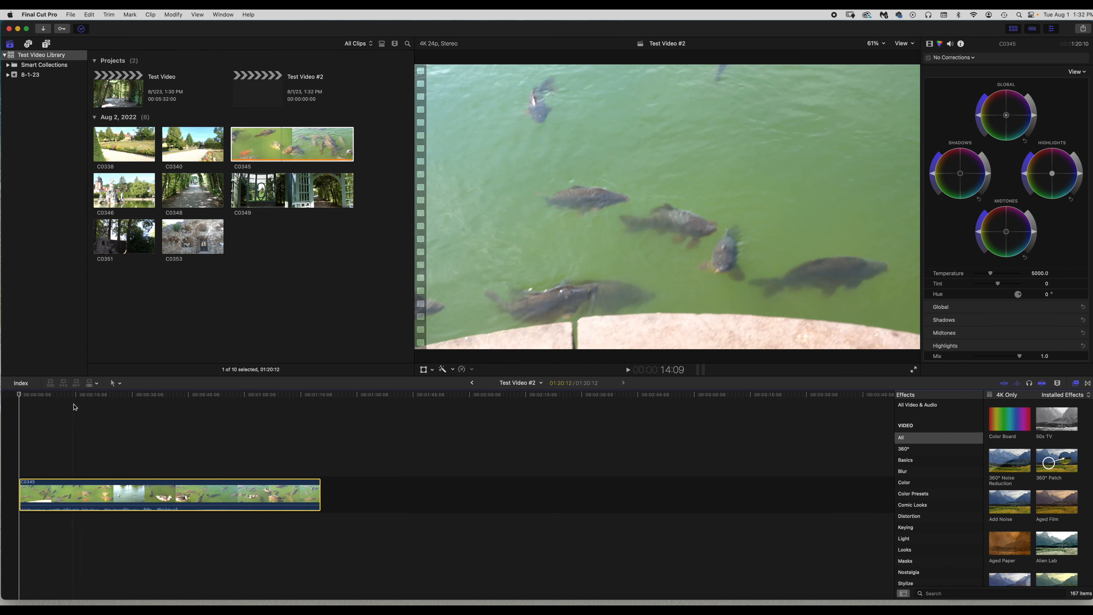
Preview the C0345 clip in the timeline, finishing with the playhead at its end and the clip deselected.
key("space")
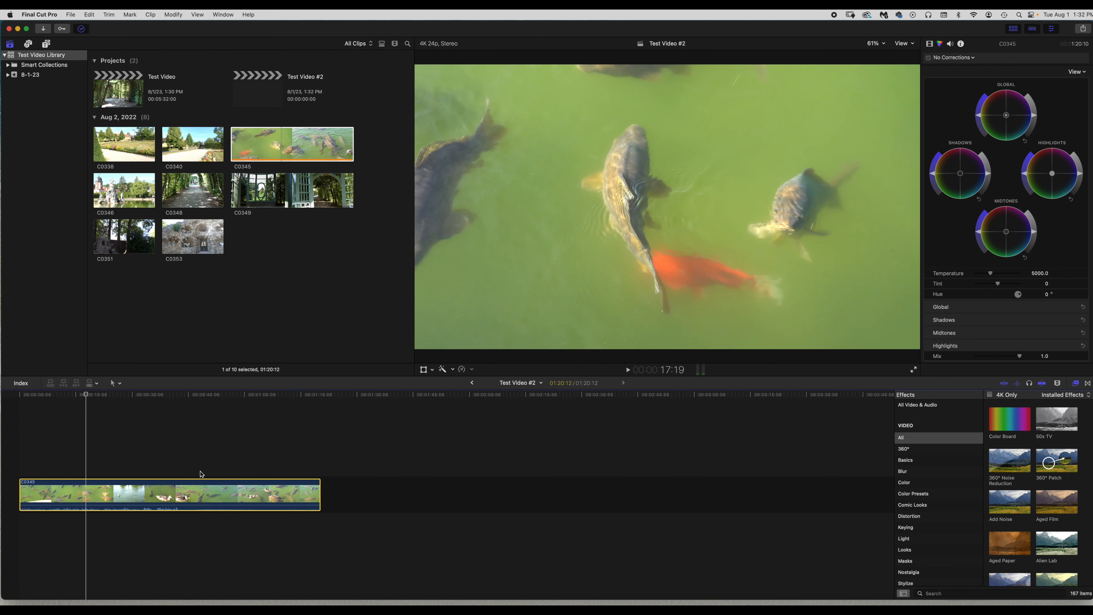
key("End")
key("super+shift+a")
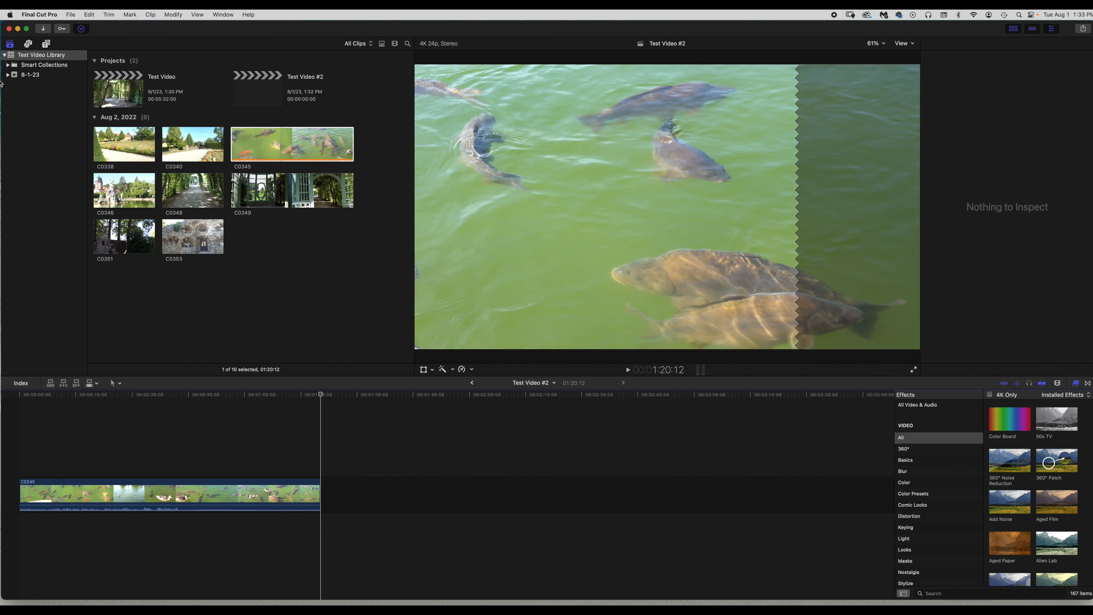
Examine the library's Smart Collections, looking through All Video, Audio Only, Favorites and Stills, and collapse the folder again.
left_click(8, 65)
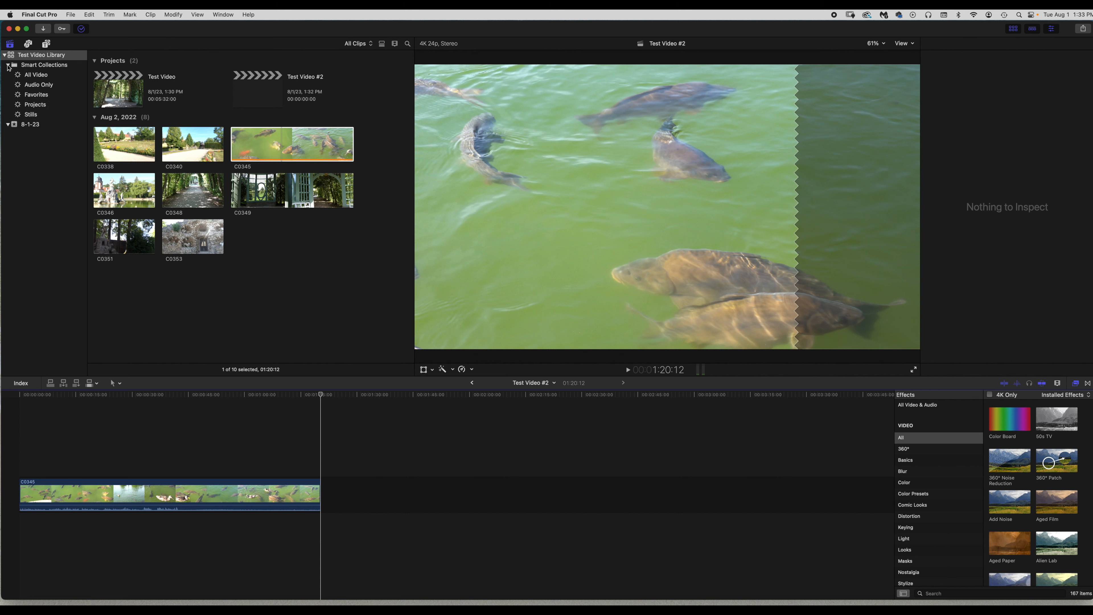
left_click(39, 75)
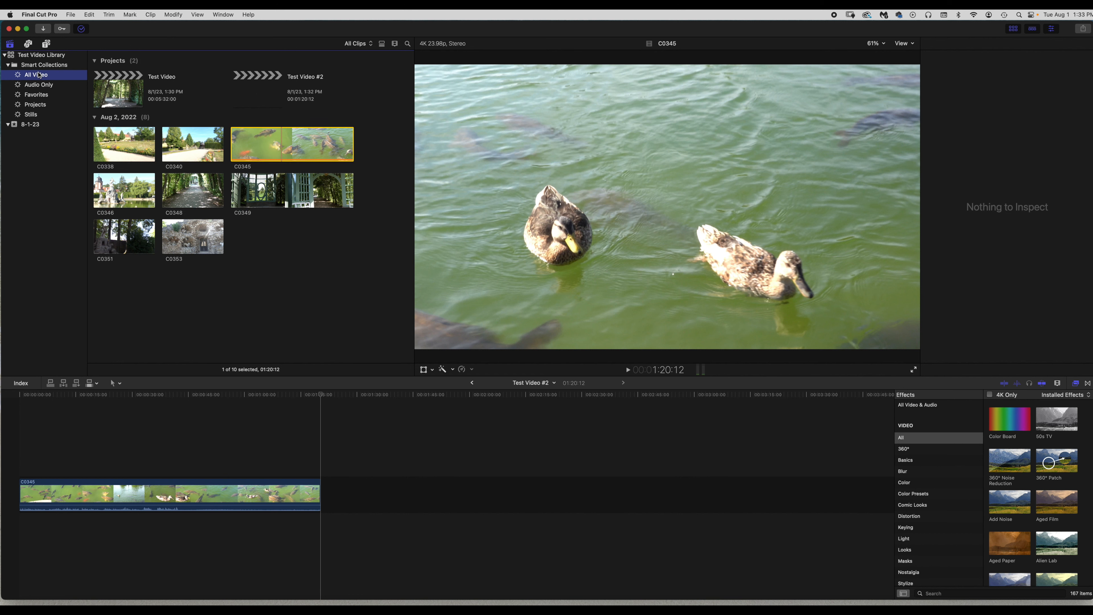
left_click(38, 86)
left_click(7, 66)
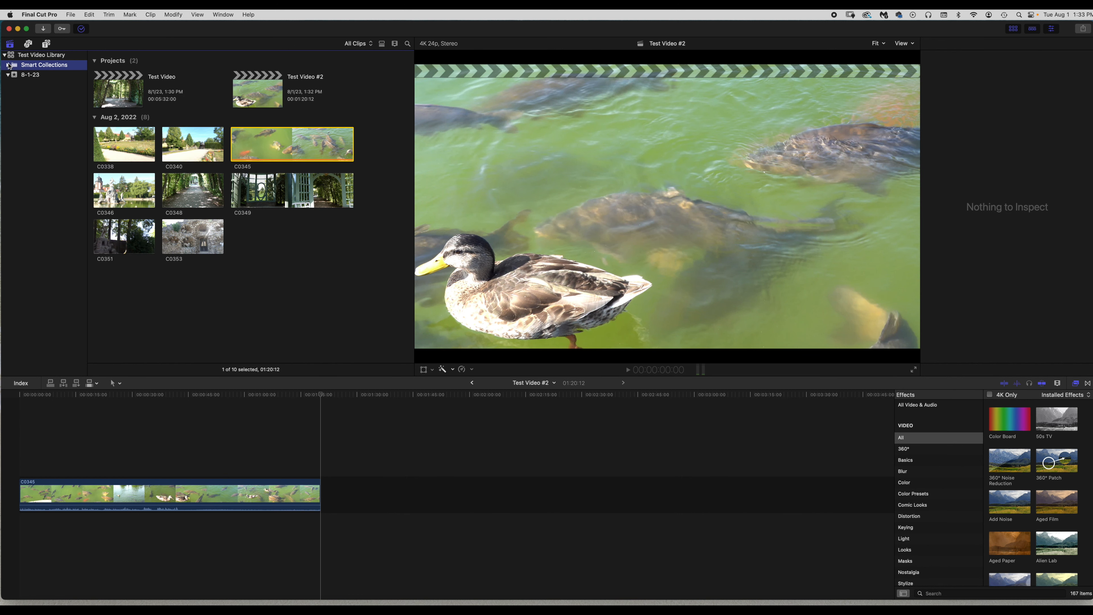
left_click(8, 65)
left_click(37, 76)
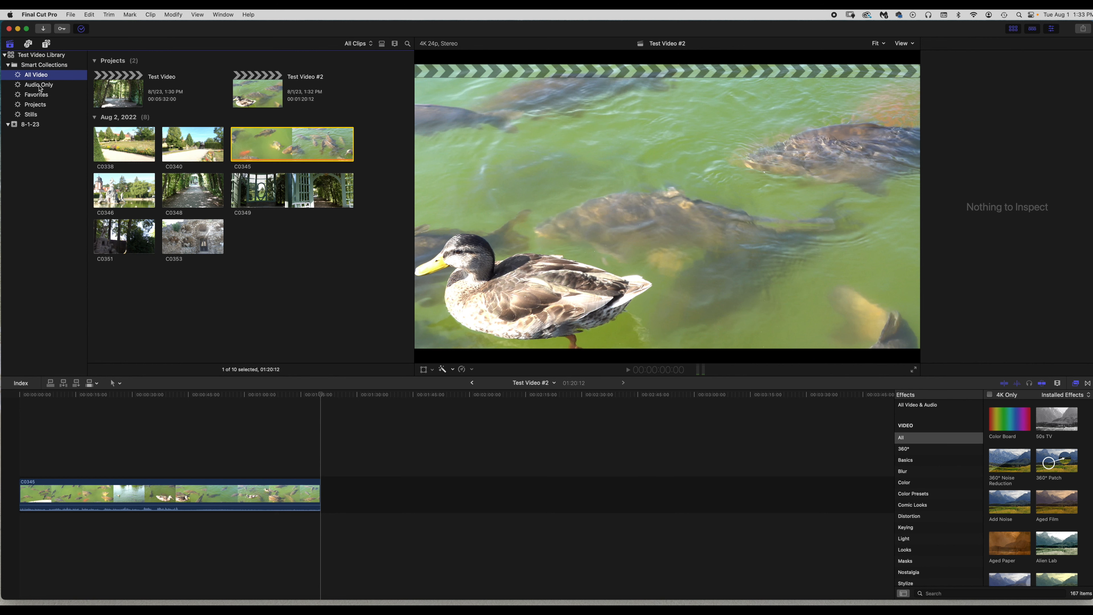
left_click(38, 86)
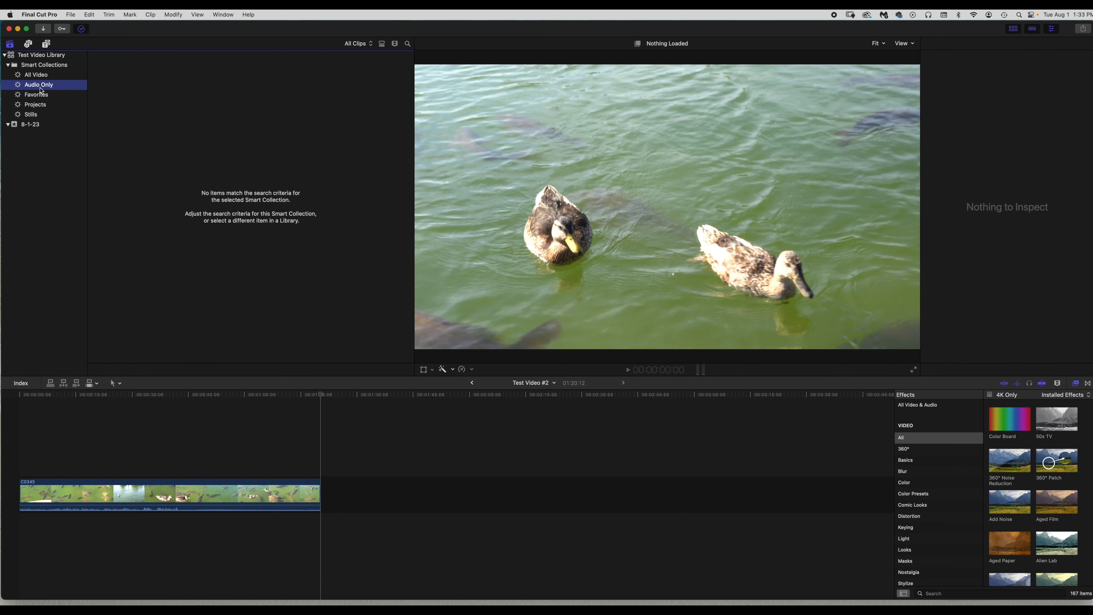
left_click(37, 98)
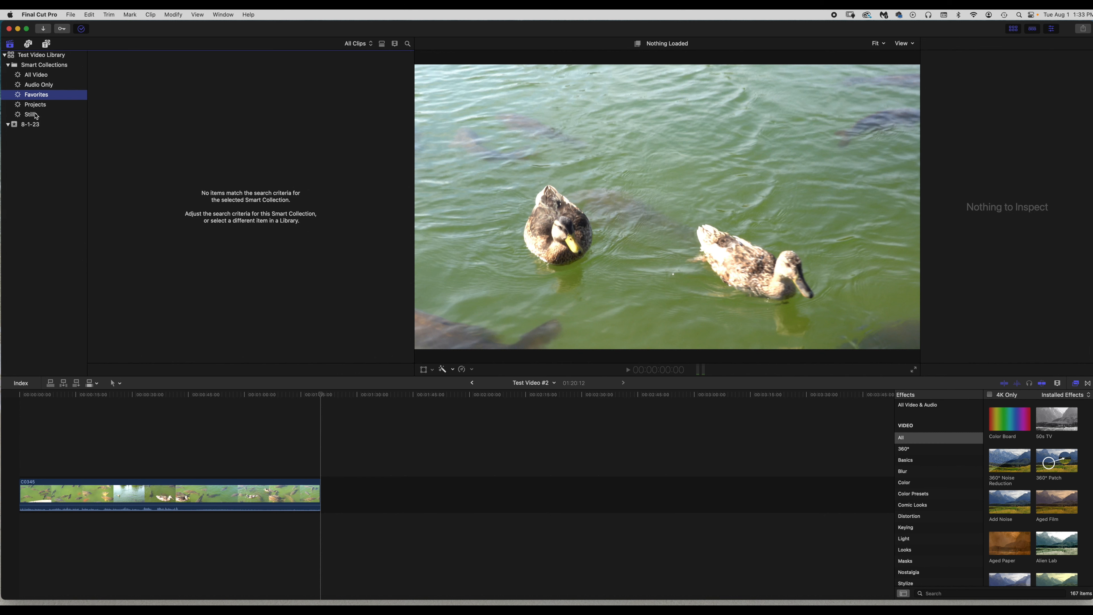
left_click(34, 119)
left_click(12, 64)
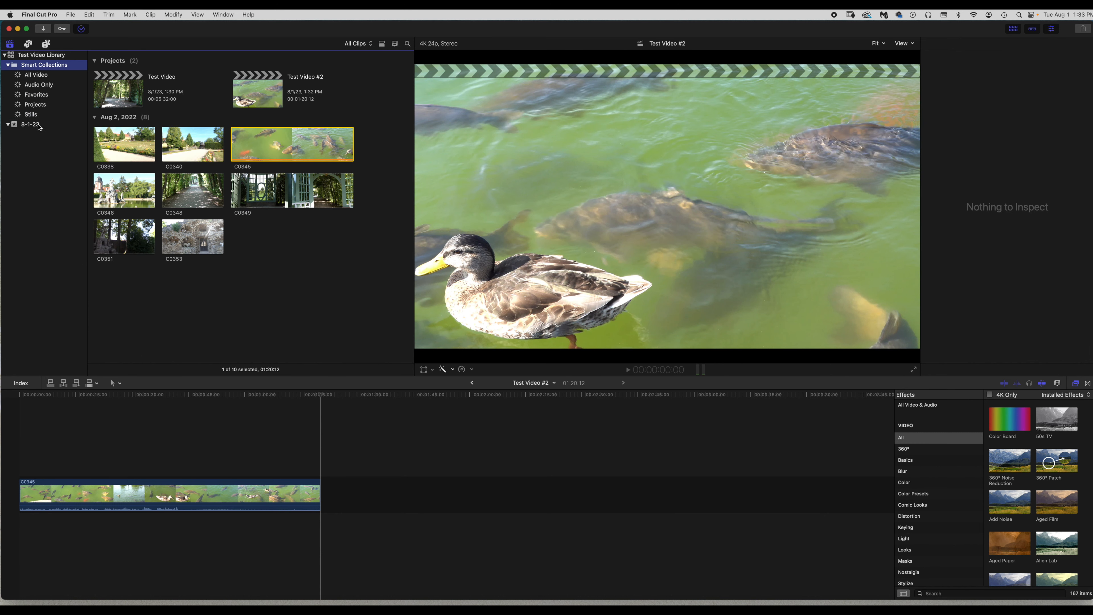
left_click(8, 65)
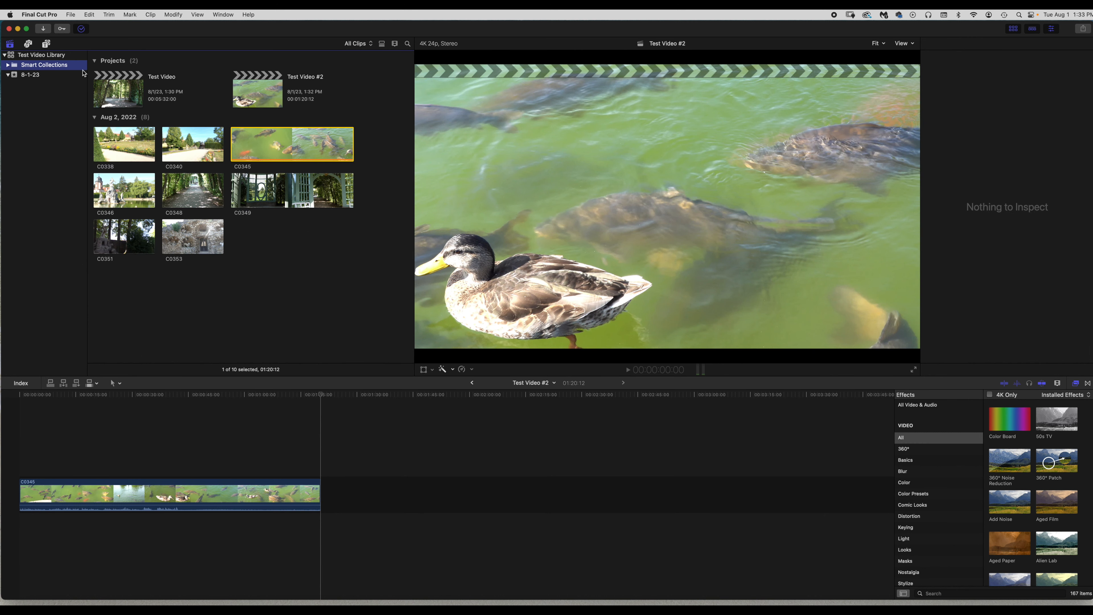
Import the Swans In Flight MP3 from the voiceover tutorial folder on the Extreme SSD into the 8-1-23 event.
right_click(267, 228)
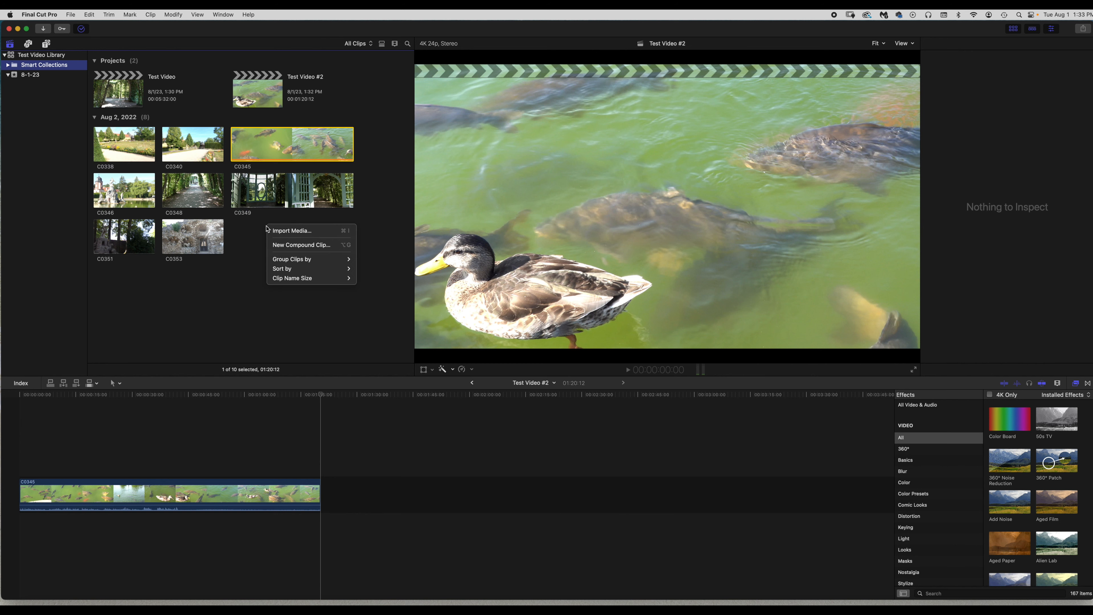
left_click(341, 244)
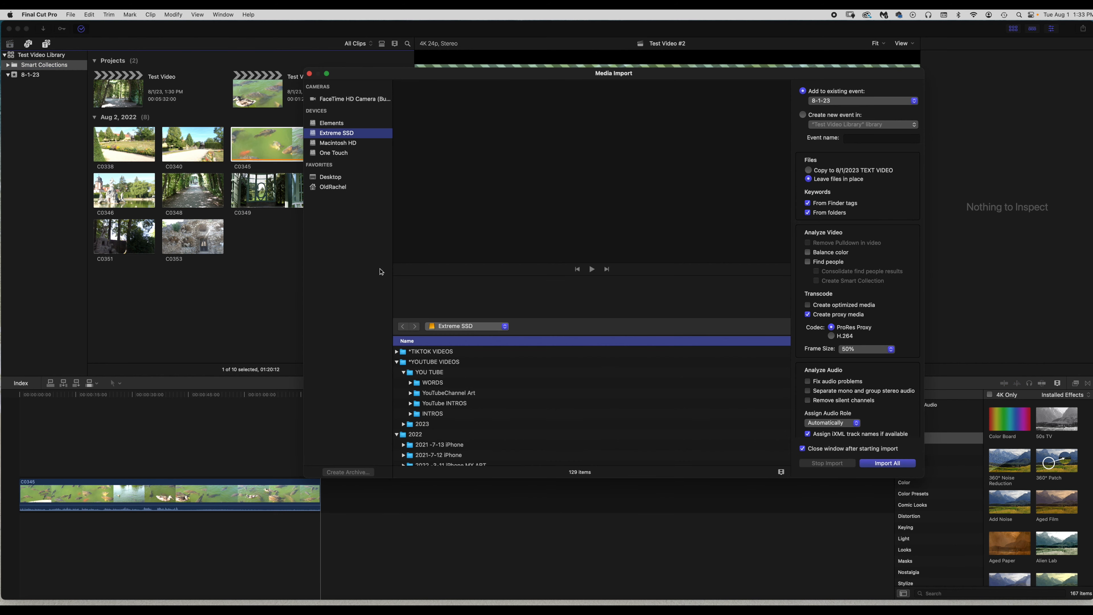
scroll(428, 399, "down", 10)
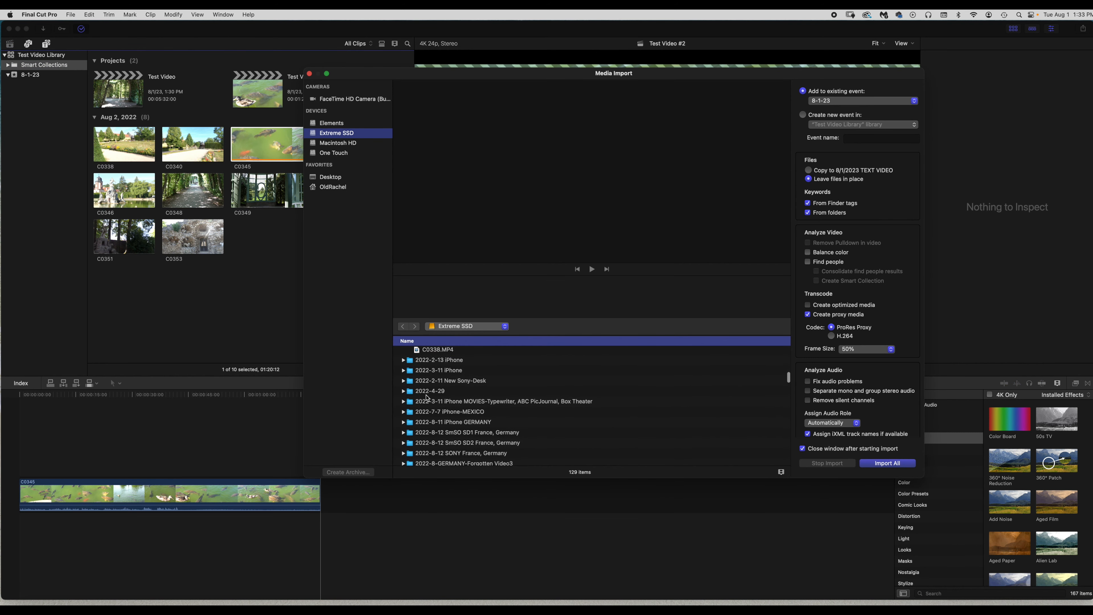
scroll(428, 398, "down", 15)
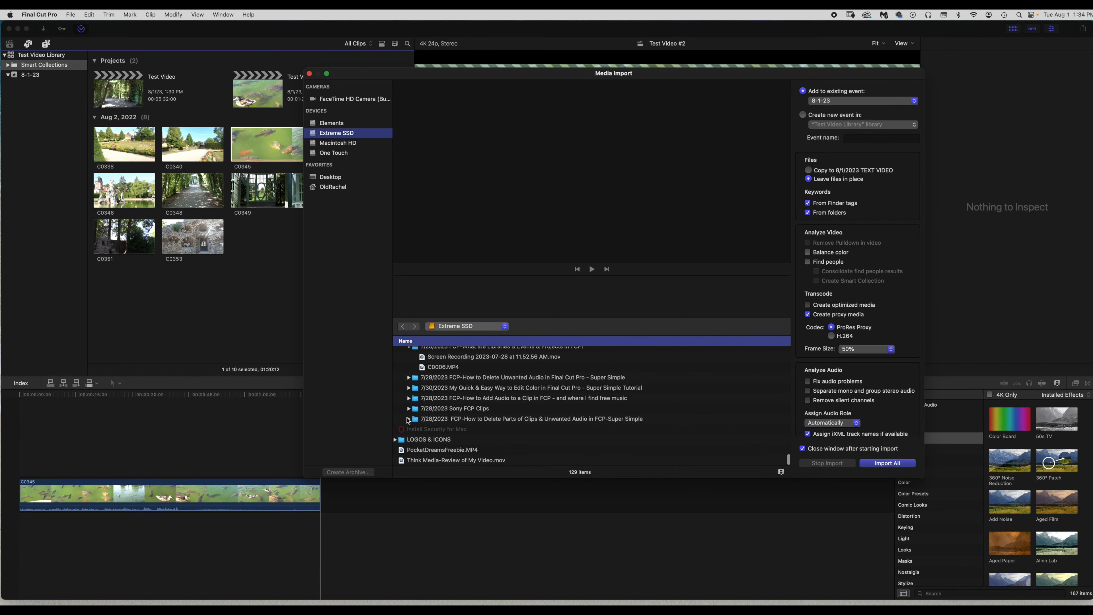
left_click(408, 420)
scroll(428, 434, "down", 2)
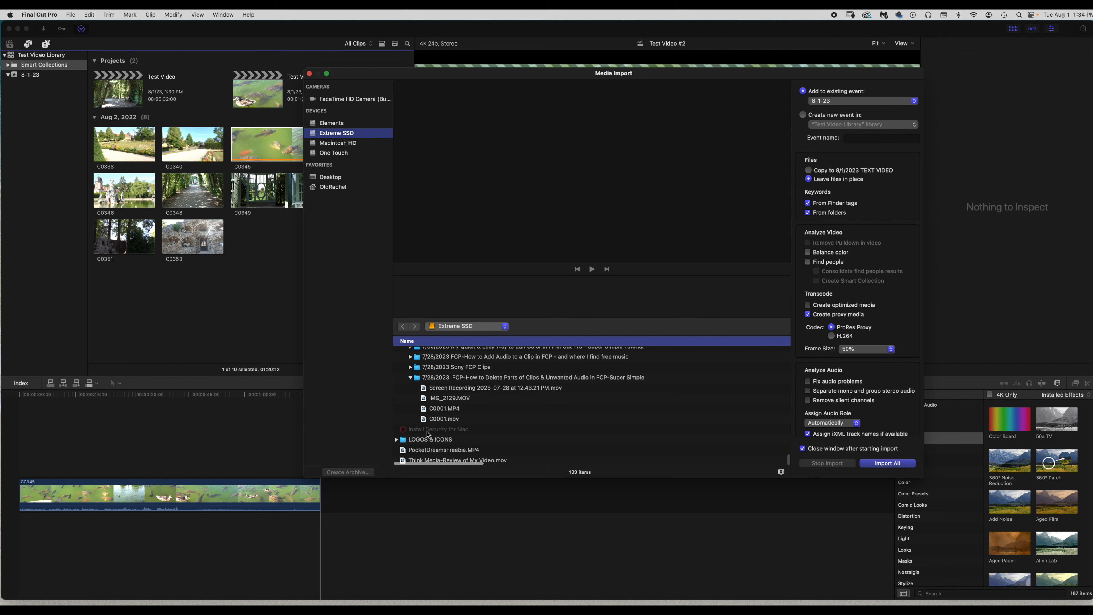
left_click(425, 399)
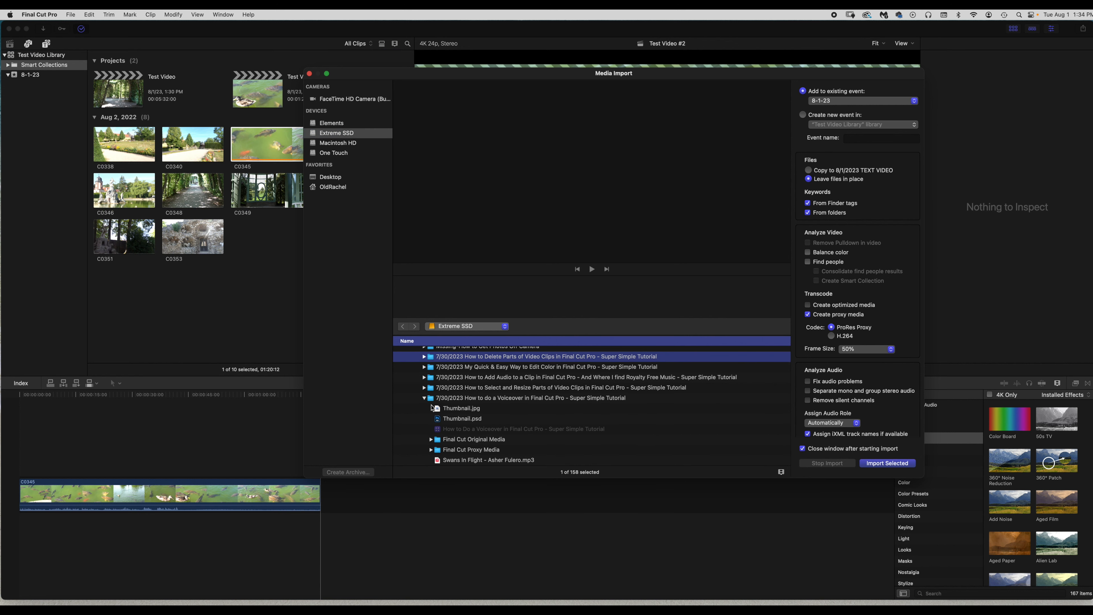
scroll(431, 406, "down", 4)
scroll(432, 408, "down", 2)
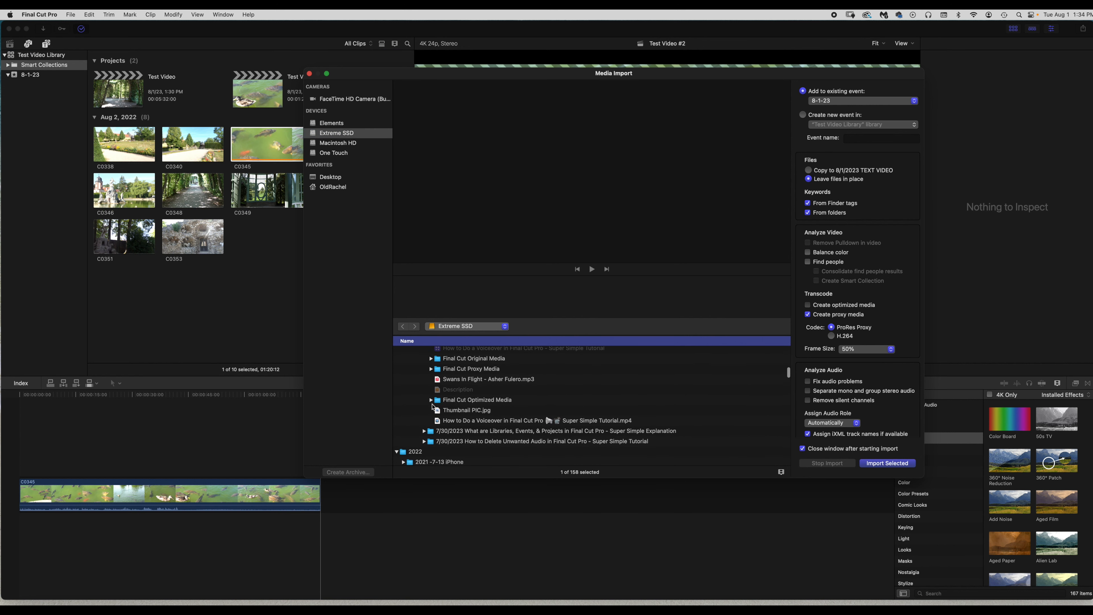
left_click(465, 379)
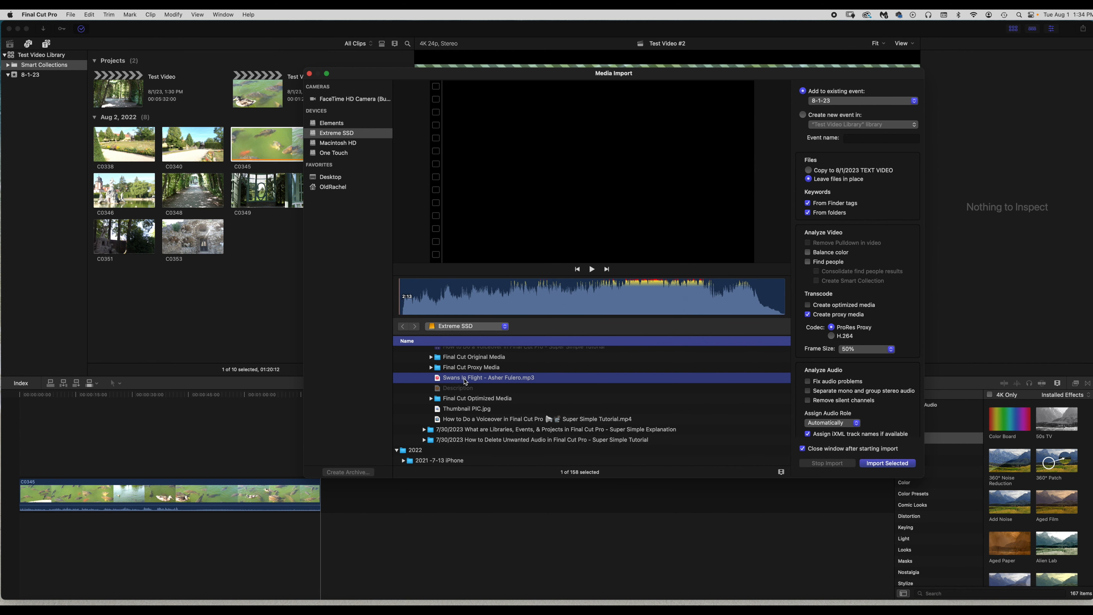
left_click(892, 467)
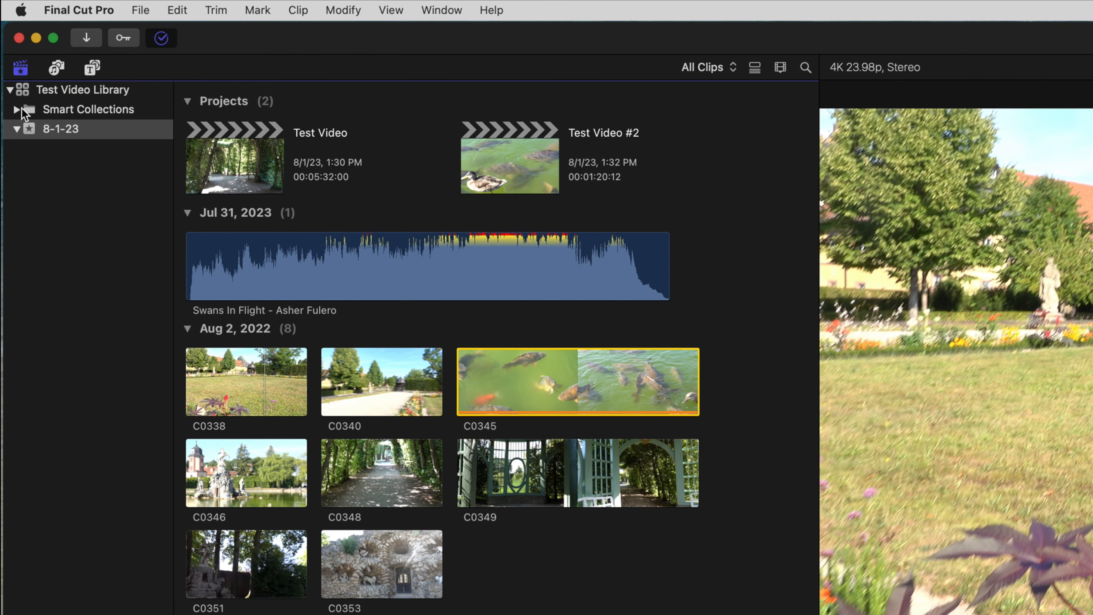
View the imported music in the Audio Only smart collection, then collapse the Smart Collections folder.
left_click(16, 110)
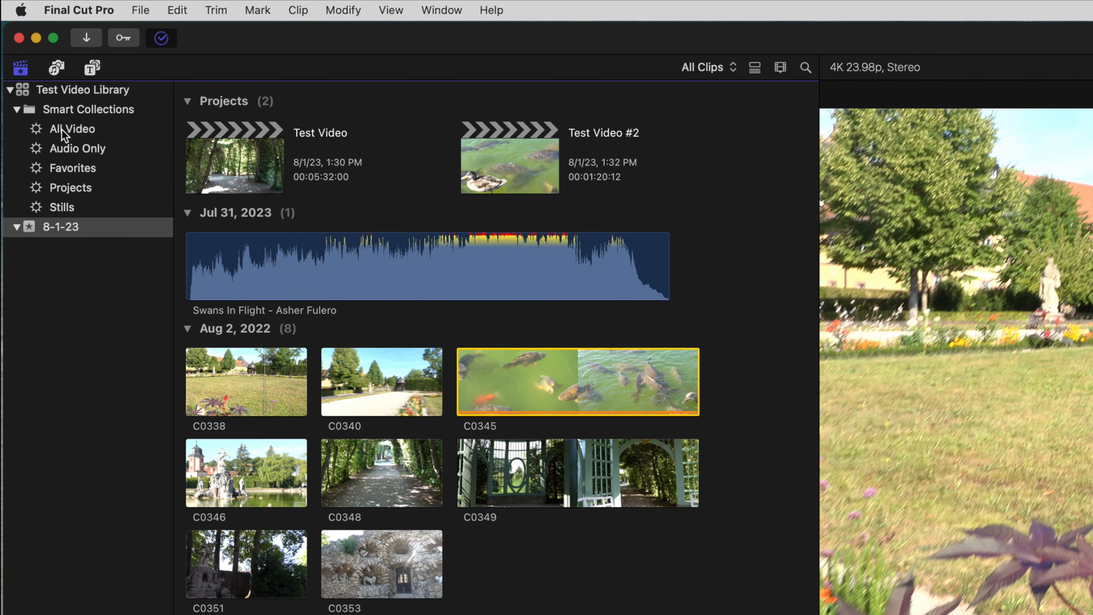
left_click(73, 149)
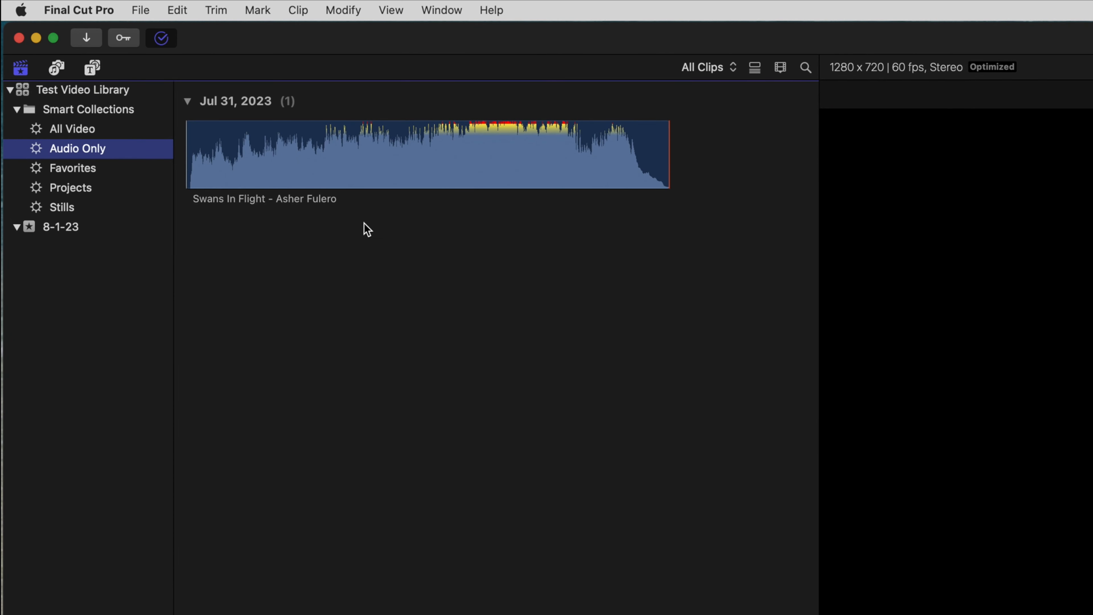
left_click(427, 196)
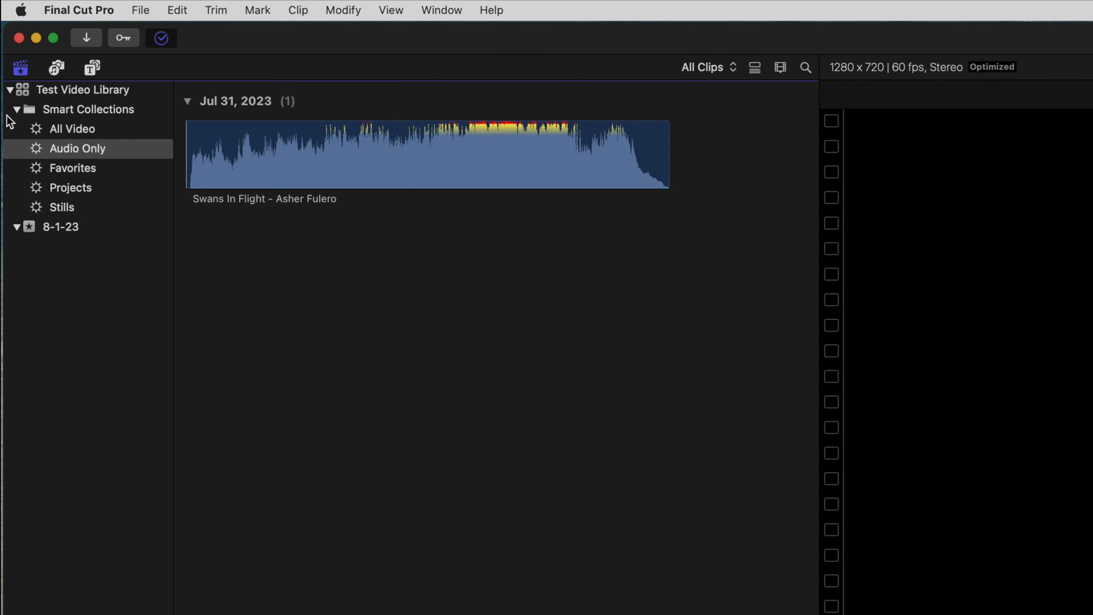
left_click(16, 109)
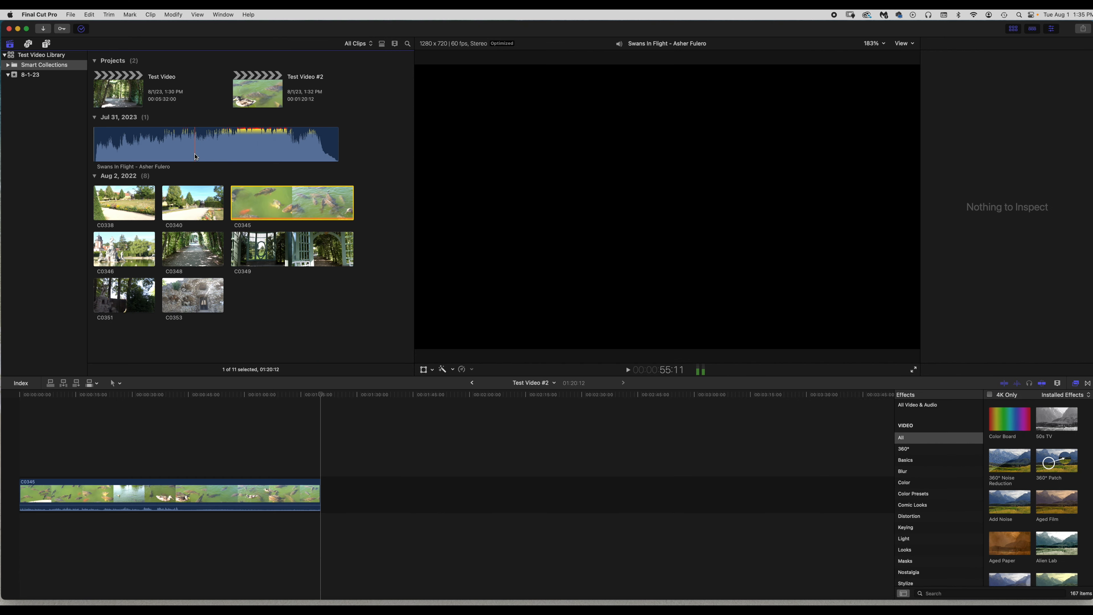
Add the Swans In Flight audio beneath the C0345 clip at the timeline's start and trim its end to the video clip's end.
left_click(396, 261)
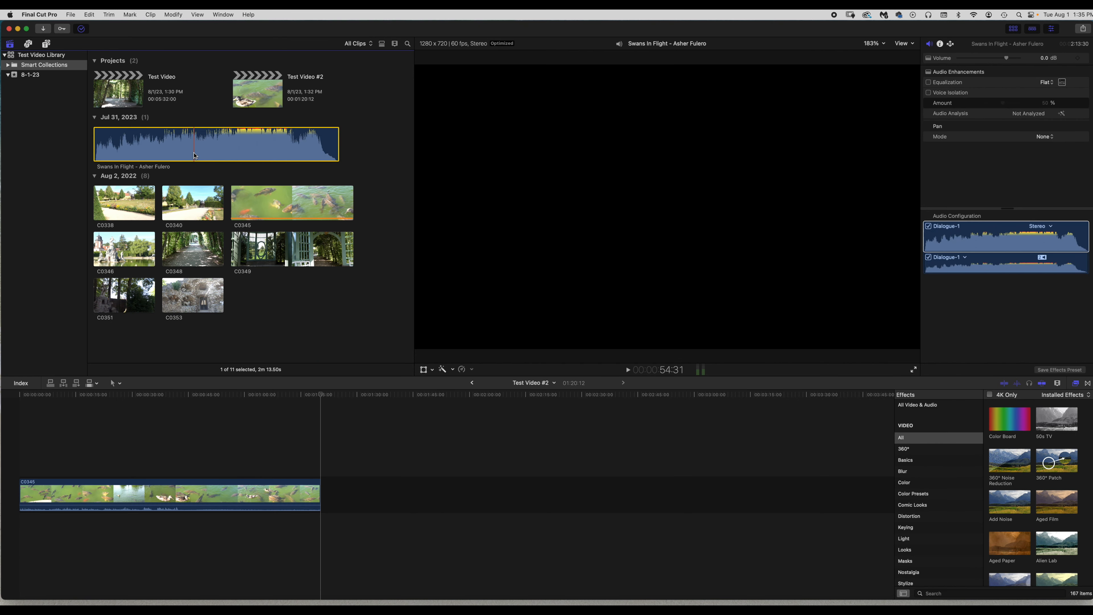
left_click_drag(182, 155, 30, 523)
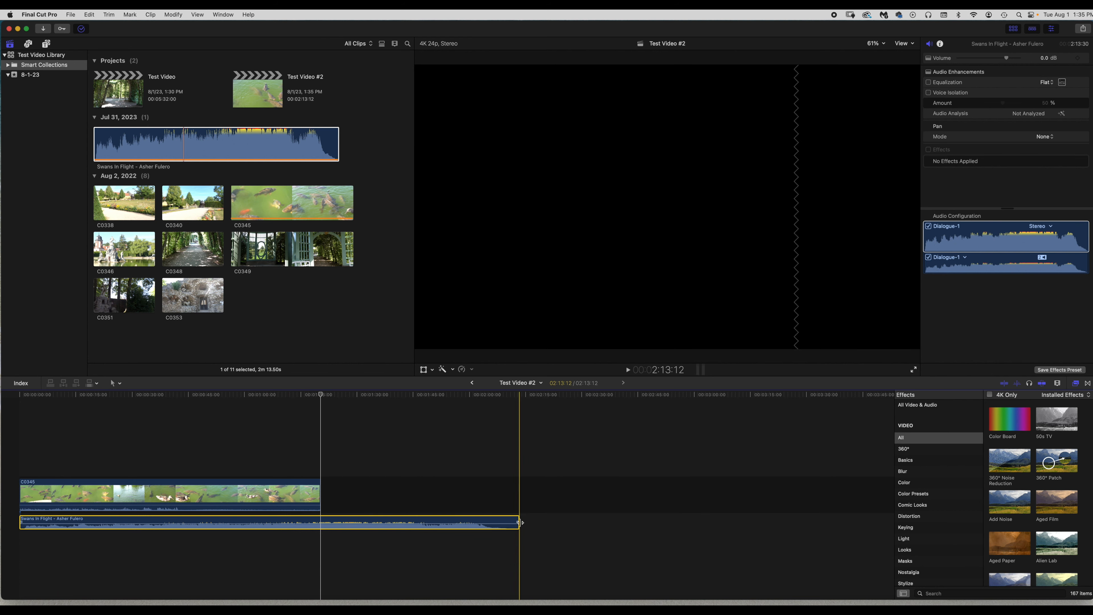
left_click_drag(520, 522, 321, 522)
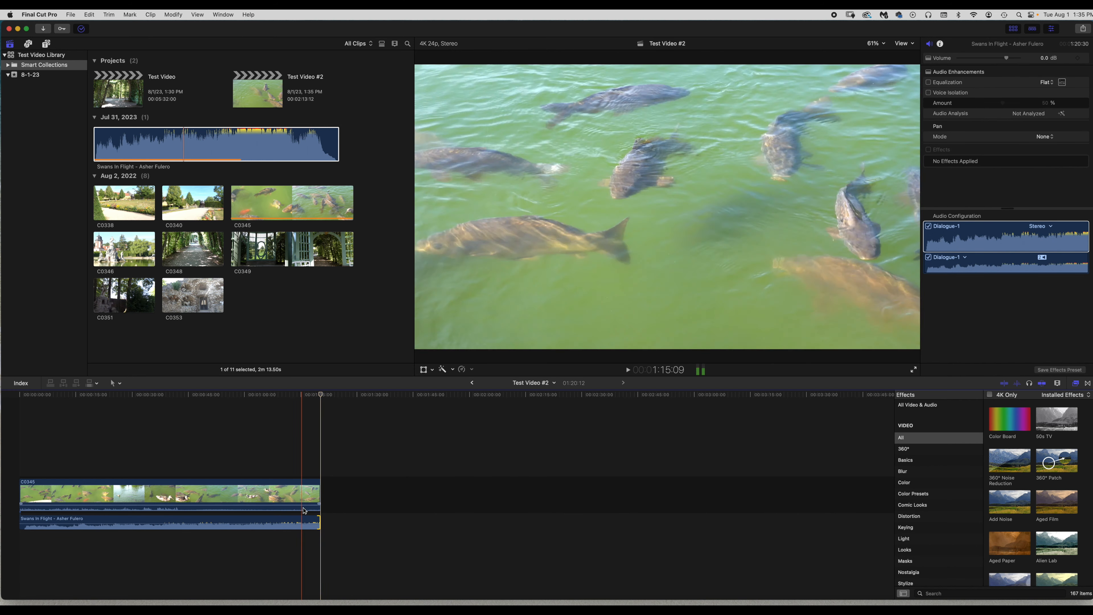